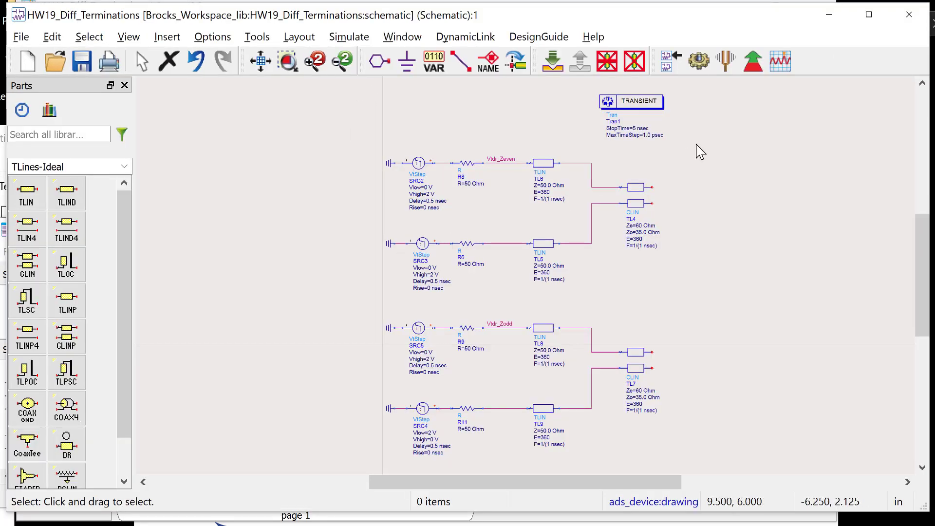
- Examine the even-mode and odd-mode TDR circuits and the open outputs of coupled lines TL4 and TL7
{"action": "scroll", "coordinate": [462, 305], "scroll_direction": "up", "scroll_amount": 2}
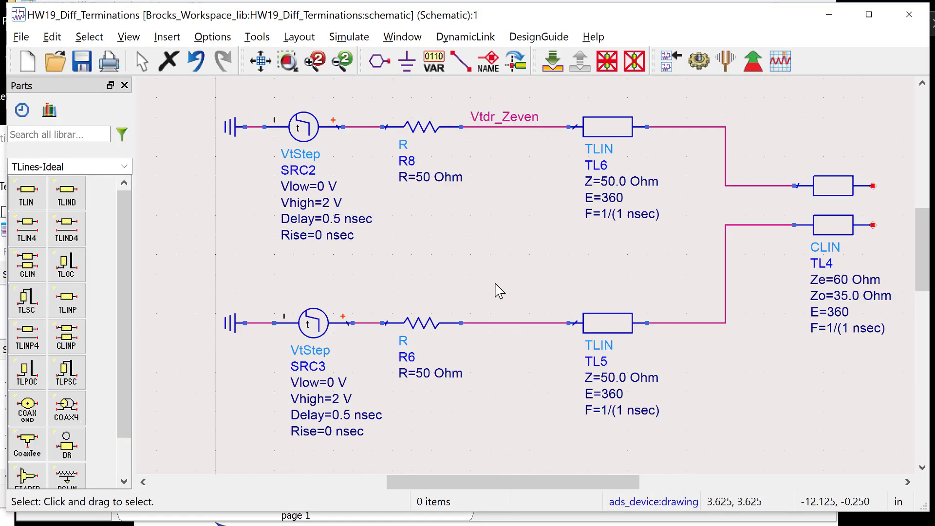
{"action": "left_click_drag", "start_coordinate": [600, 480], "coordinate": [633, 481]}
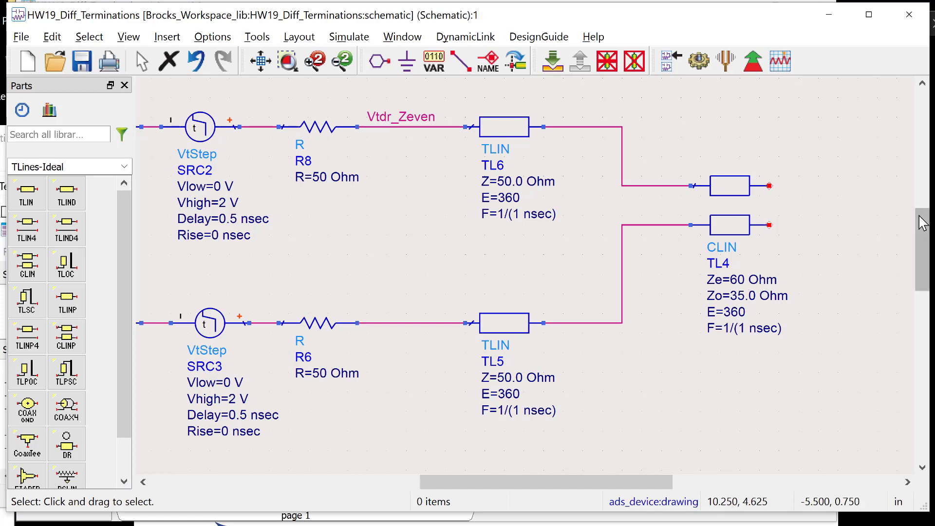
{"action": "left_click_drag", "start_coordinate": [923, 222], "coordinate": [923, 221]}
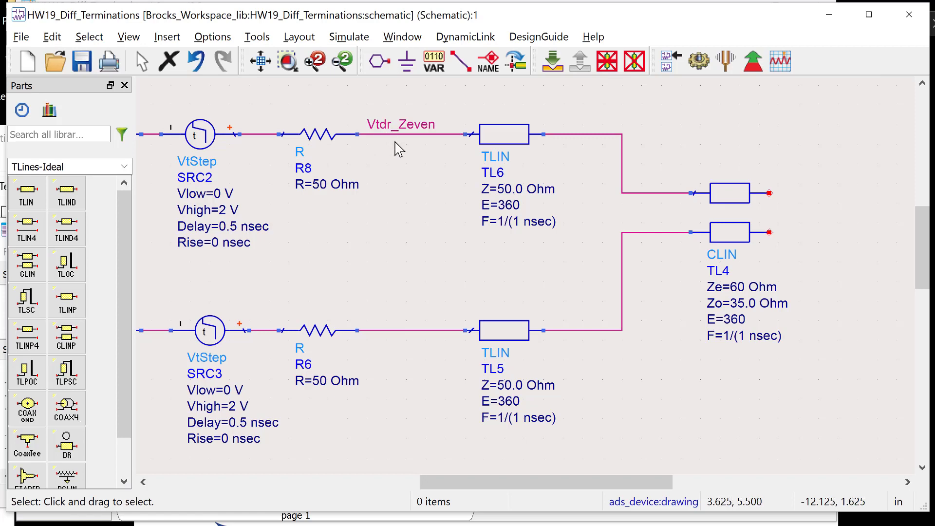
{"action": "scroll", "coordinate": [449, 215], "scroll_direction": "down", "scroll_amount": 1}
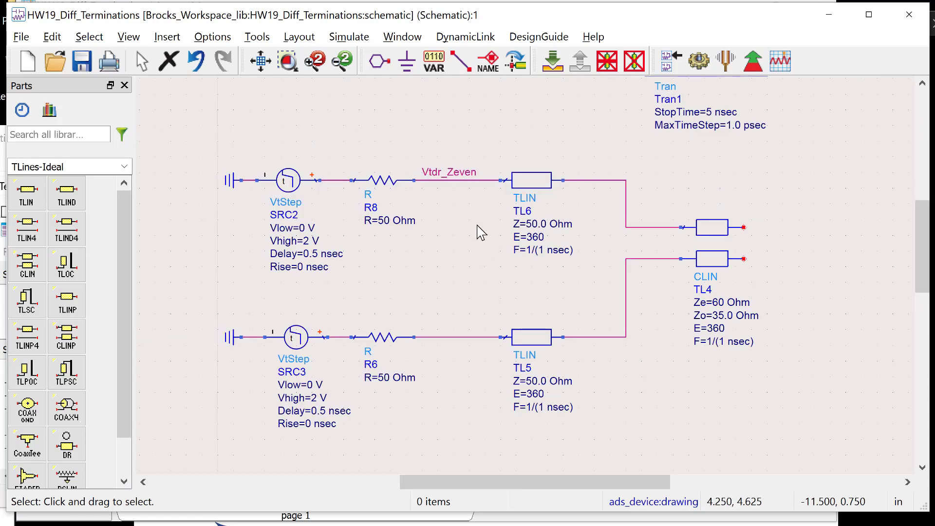
{"action": "left_click_drag", "start_coordinate": [927, 246], "coordinate": [922, 319]}
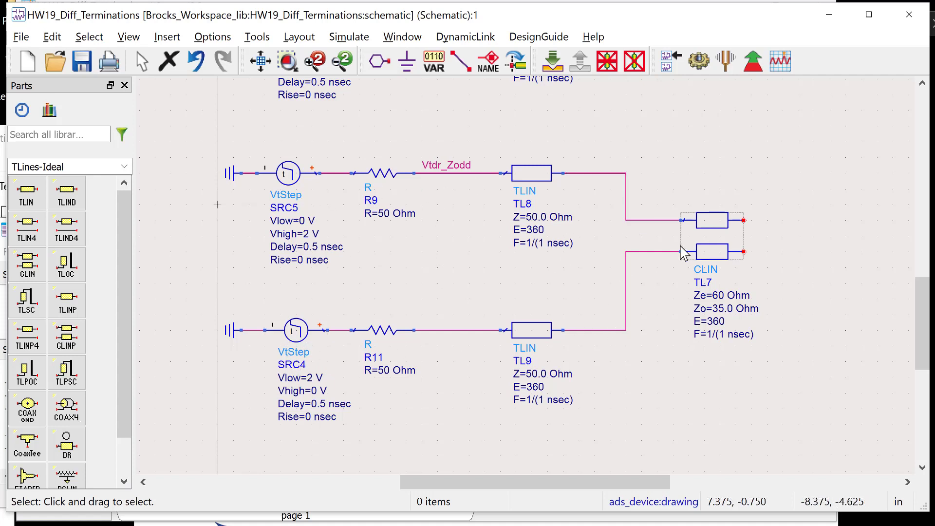
{"action": "left_click", "coordinate": [440, 184]}
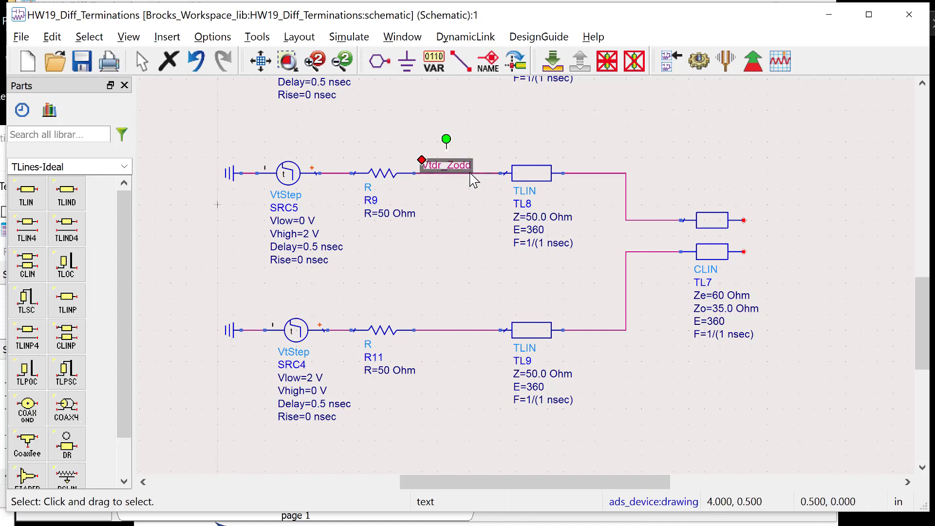
{"action": "left_click", "coordinate": [502, 269]}
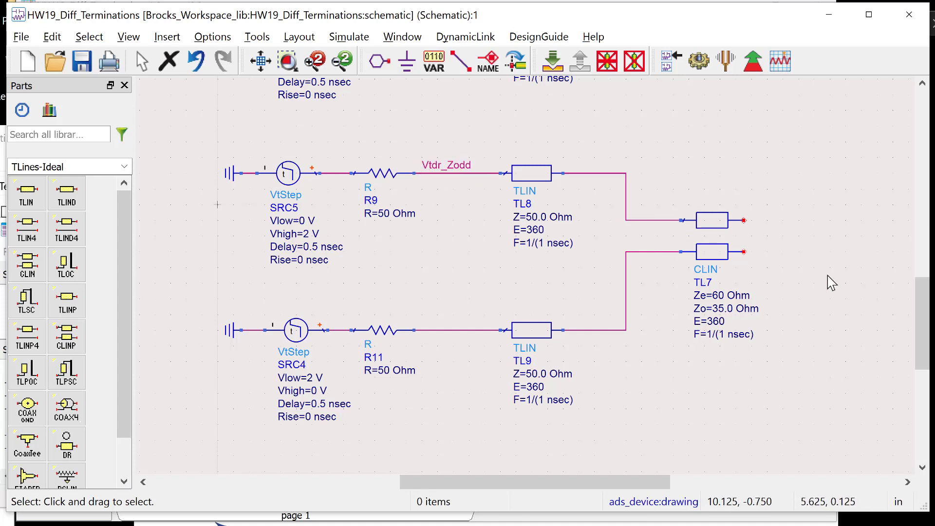
{"action": "left_click_drag", "start_coordinate": [657, 482], "coordinate": [716, 503]}
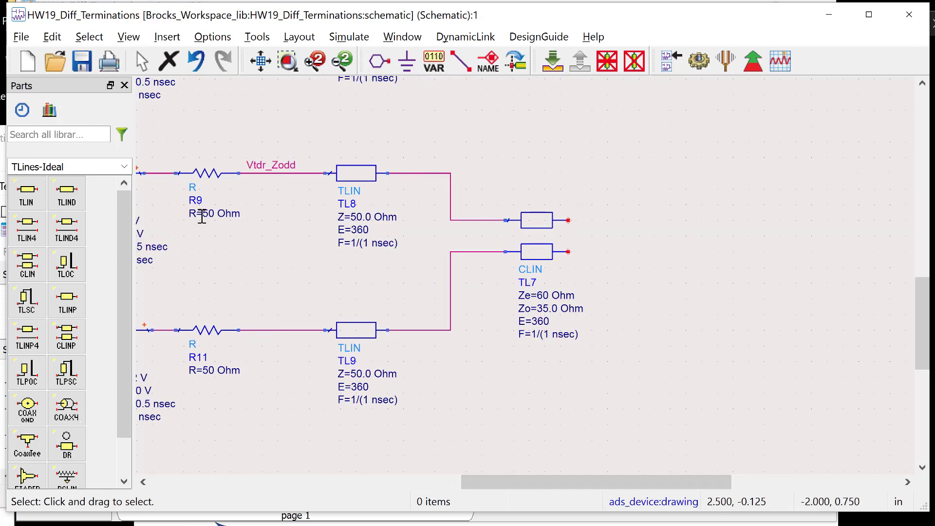
{"action": "left_click_drag", "start_coordinate": [597, 483], "coordinate": [646, 484]}
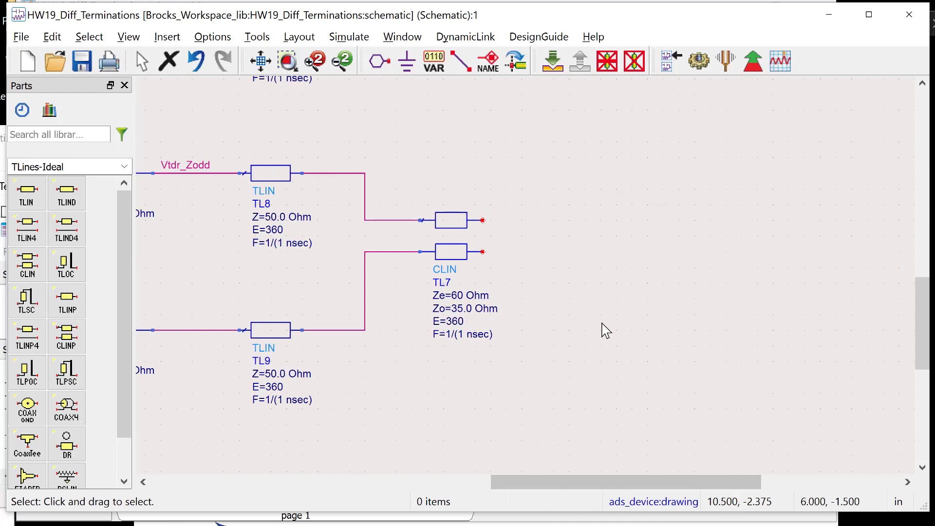
- Copy 50 Ohm resistor R8 and place the duplicate beyond the outputs of coupled line TL4, level with R8
{"action": "left_click_drag", "start_coordinate": [922, 300], "coordinate": [924, 224]}
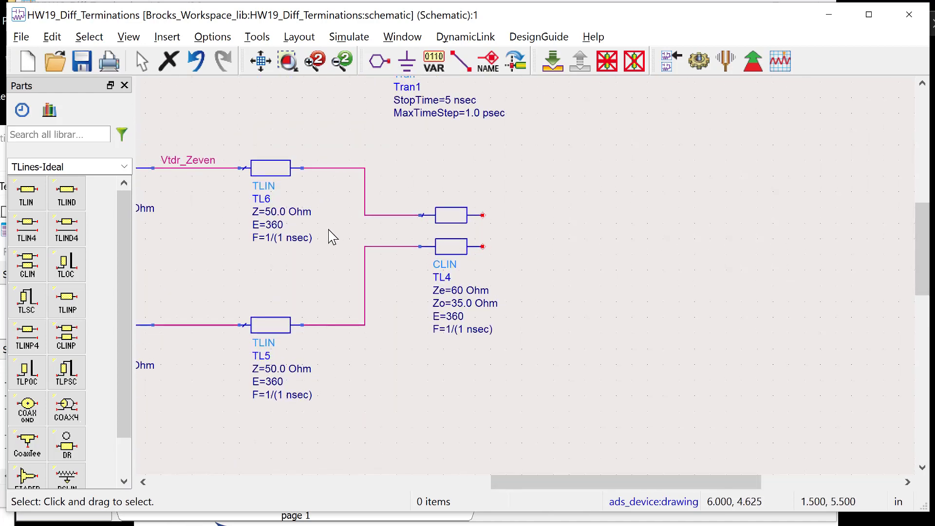
{"action": "left_click_drag", "start_coordinate": [700, 485], "coordinate": [658, 485]}
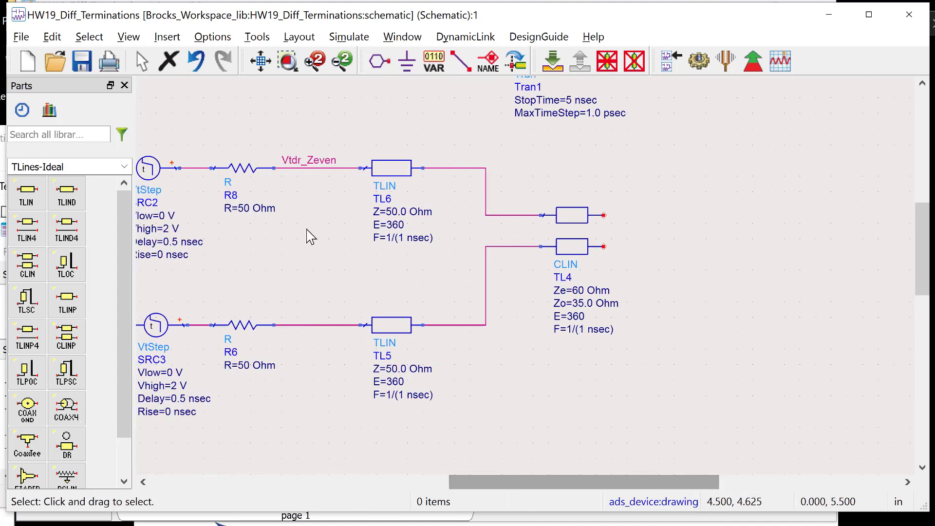
{"action": "left_click", "coordinate": [262, 178]}
{"action": "key", "text": "ctrl+c"}
{"action": "key", "text": "ctrl+v"}
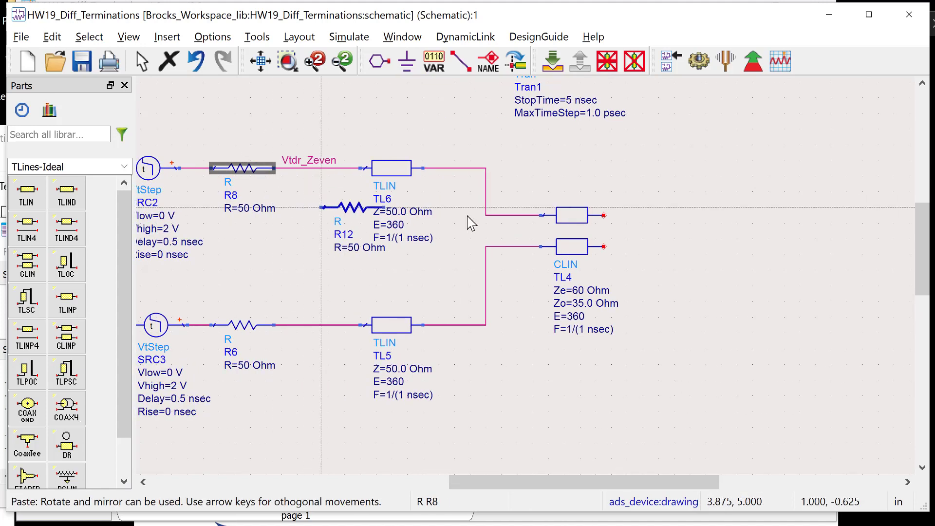
{"action": "left_click", "coordinate": [729, 192]}
{"action": "left_click_drag", "start_coordinate": [742, 187], "coordinate": [725, 171]}
{"action": "left_click", "coordinate": [724, 326]}
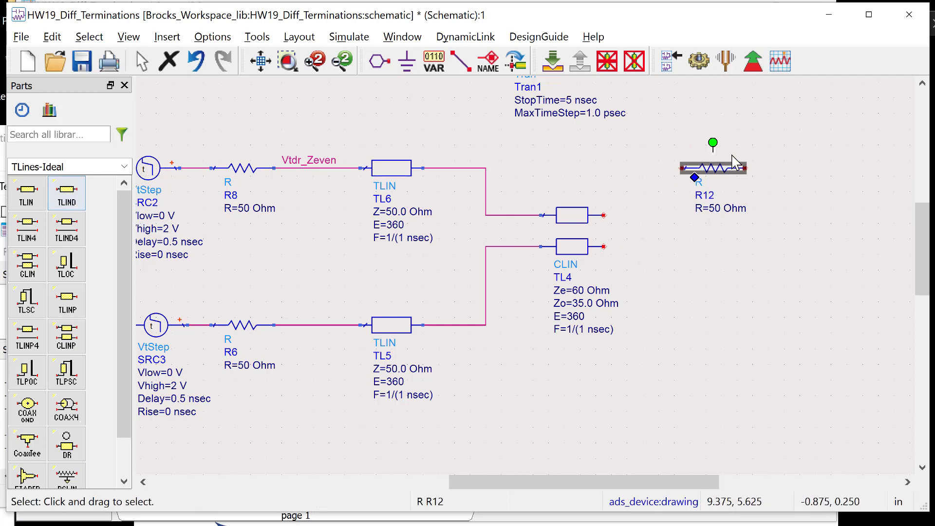
- Add a ground symbol, rotate it sideways and attach it to the free outer end of the new resistor R12
{"action": "left_click", "coordinate": [821, 262]}
{"action": "left_click", "coordinate": [408, 61]}
{"action": "key", "text": "Escape"}
{"action": "left_click", "coordinate": [784, 193]}
{"action": "key", "text": "ctrl+r"}
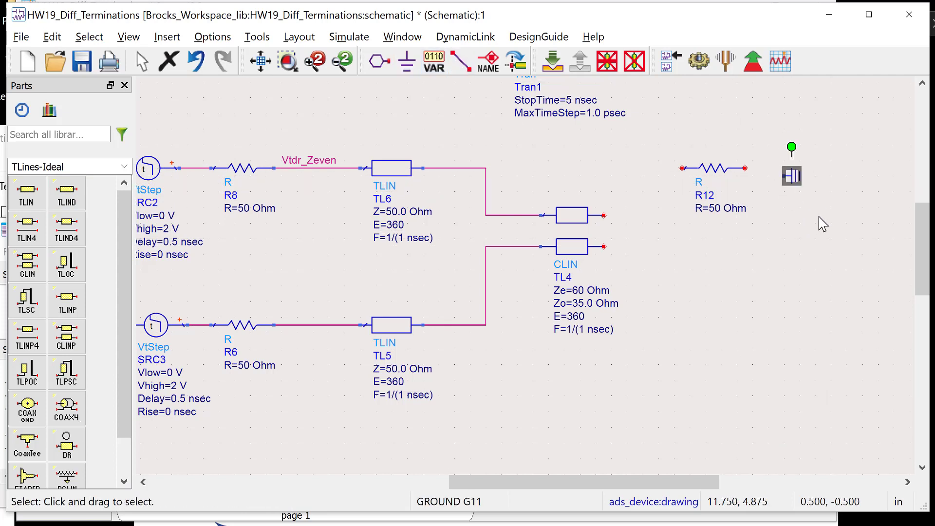
{"action": "left_click_drag", "start_coordinate": [793, 182], "coordinate": [756, 169]}
- Wire the upper output of coupled line TL4 to the grounded resistor R12
{"action": "left_click", "coordinate": [461, 61]}
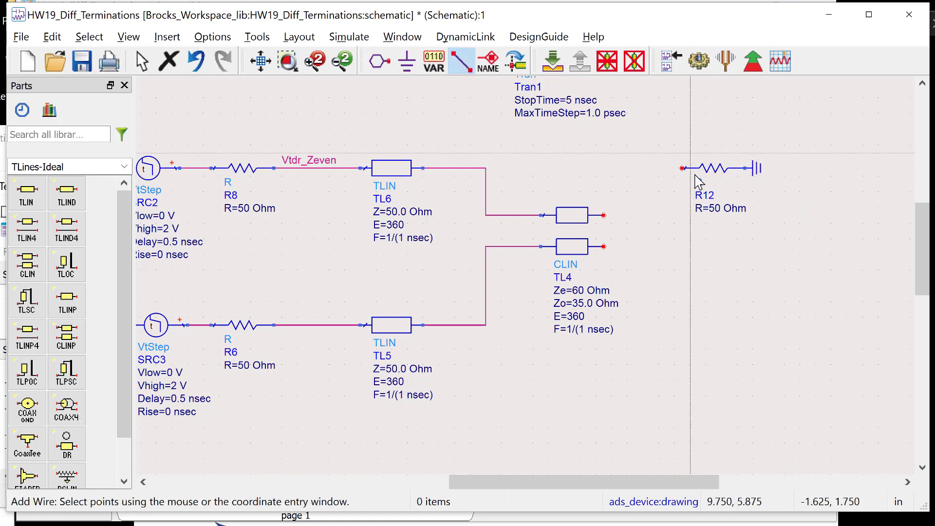
{"action": "left_click", "coordinate": [681, 169]}
{"action": "left_click", "coordinate": [604, 215]}
{"action": "key", "text": "Escape"}
- Duplicate R12 with its ground directly below the original and wire the copy to TL4's lower output
{"action": "left_click_drag", "start_coordinate": [801, 142], "coordinate": [670, 236]}
{"action": "key", "text": "ctrl+c"}
{"action": "key", "text": "ctrl+v"}
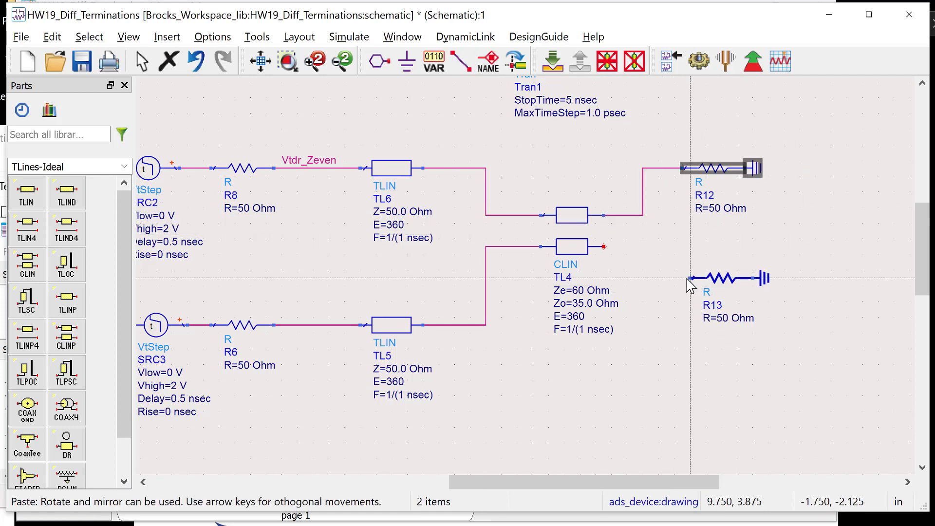
{"action": "left_click", "coordinate": [680, 278]}
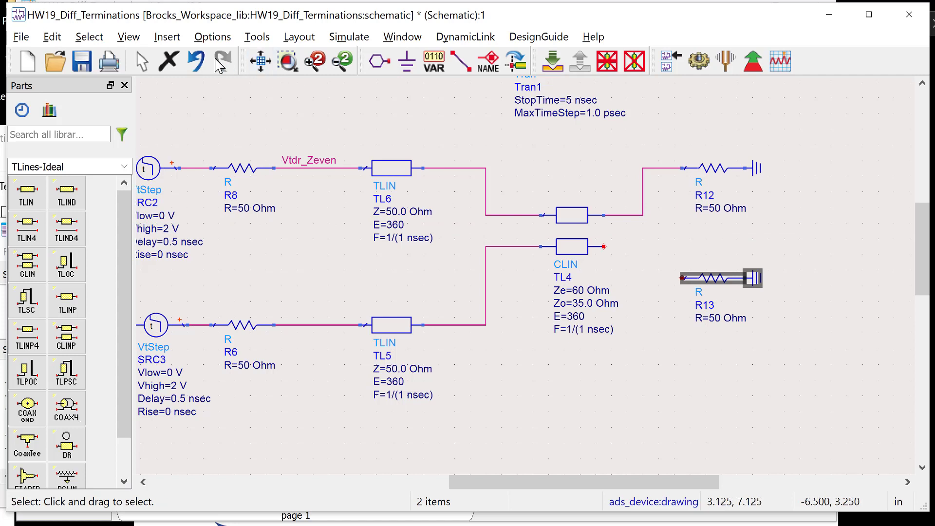
{"action": "left_click", "coordinate": [460, 61]}
{"action": "left_click", "coordinate": [604, 247]}
{"action": "left_click", "coordinate": [682, 279]}
{"action": "key", "text": "Escape"}
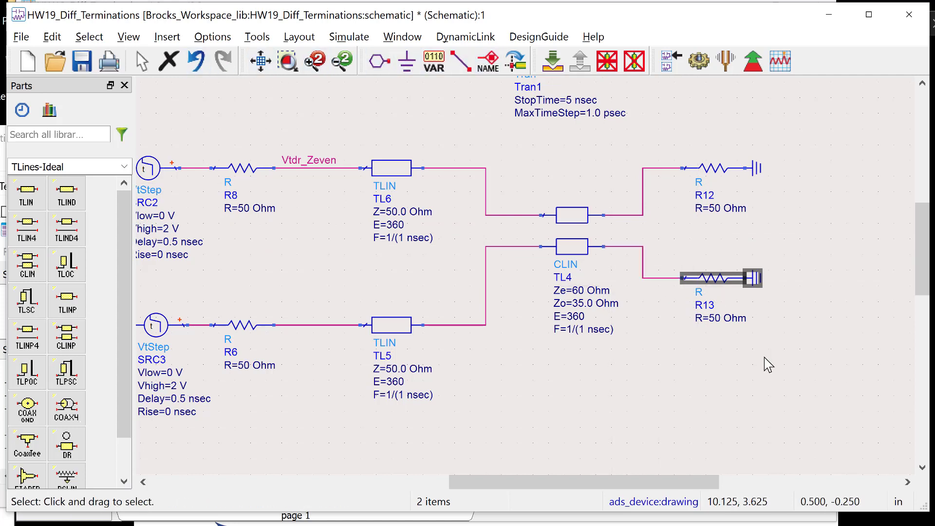
- Move resistor R13 and its ground slightly further down, keeping them wired to TL4
{"action": "left_click", "coordinate": [821, 393]}
{"action": "left_click_drag", "start_coordinate": [764, 263], "coordinate": [629, 335]}
{"action": "left_click_drag", "start_coordinate": [714, 290], "coordinate": [716, 305]}
{"action": "left_click", "coordinate": [810, 317]}
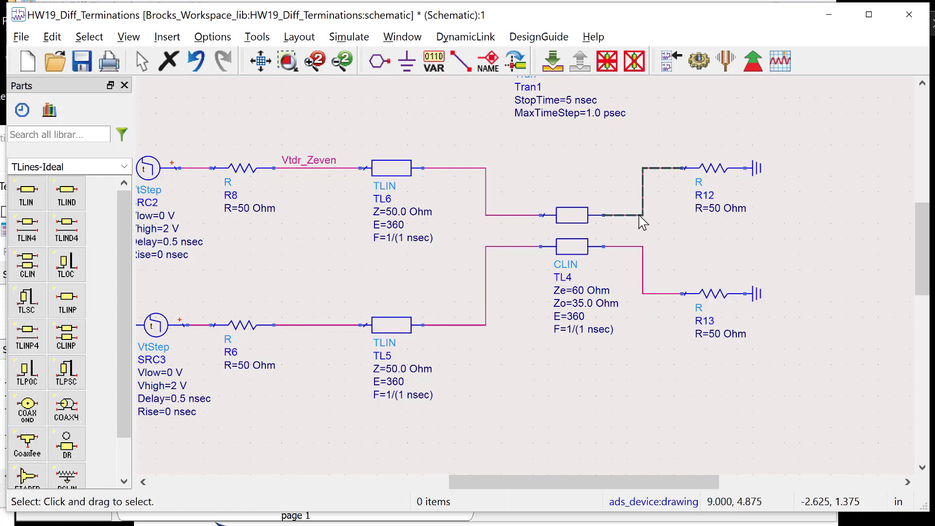
- Label the wire between TL4's upper output and R12 as Vp_odd
{"action": "double_click", "coordinate": [639, 215]}
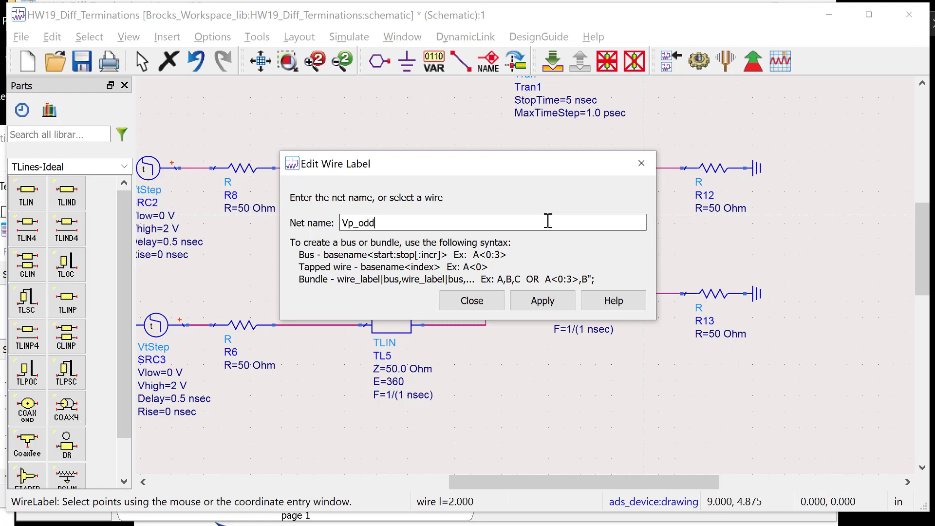
{"action": "left_click", "coordinate": [542, 301]}
{"action": "left_click", "coordinate": [472, 300]}
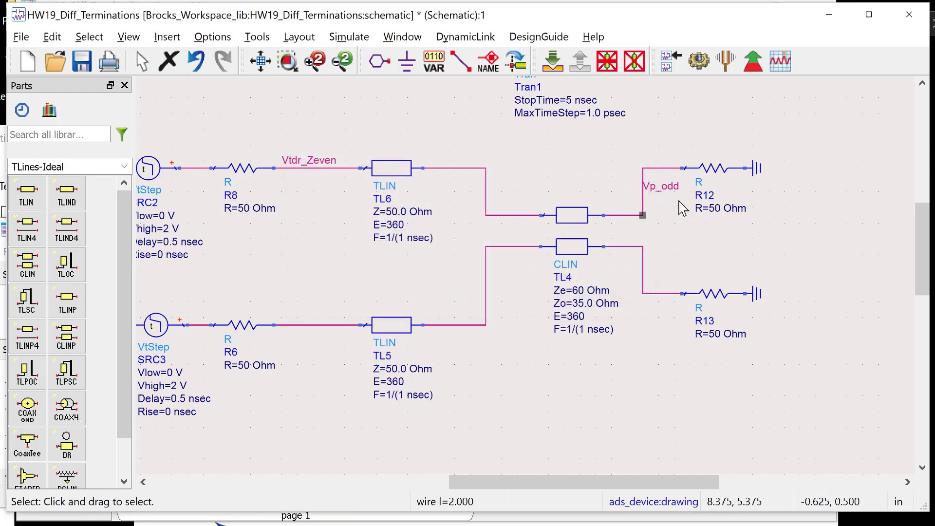
- Rename the wire label at TL4's upper output to Vp_even
{"action": "double_click", "coordinate": [655, 192]}
{"action": "left_click", "coordinate": [497, 217]}
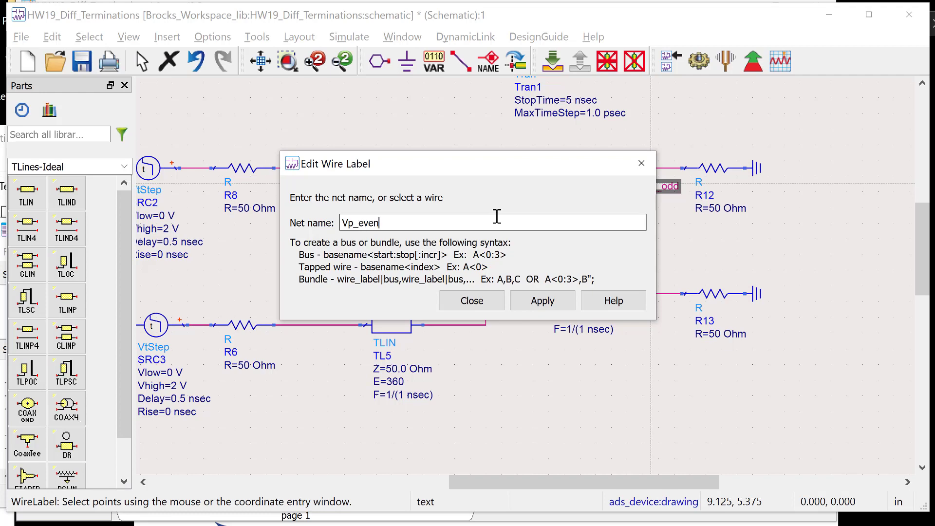
{"action": "left_click", "coordinate": [538, 307]}
{"action": "left_click", "coordinate": [472, 301]}
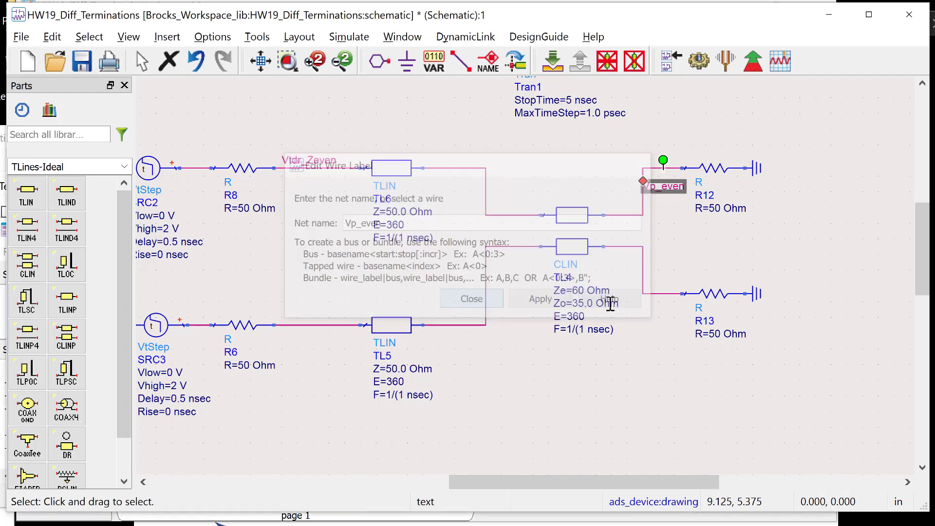
- Label the wire between TL4's lower output and R13 as Vn_even
{"action": "left_click", "coordinate": [659, 294]}
{"action": "left_click_drag", "start_coordinate": [658, 295], "coordinate": [643, 278]}
{"action": "double_click", "coordinate": [643, 279]}
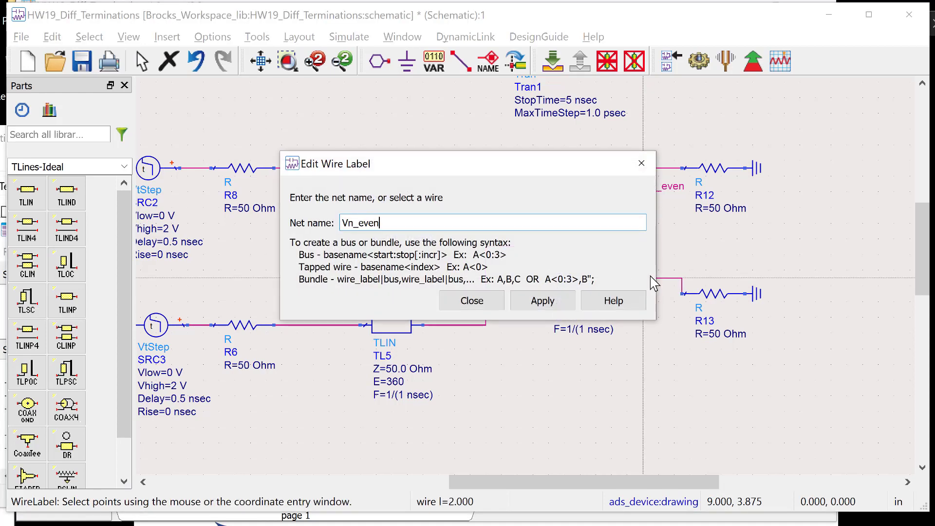
{"action": "type", "text": "Vn_even"}
{"action": "left_click", "coordinate": [543, 300]}
{"action": "left_click", "coordinate": [472, 300]}
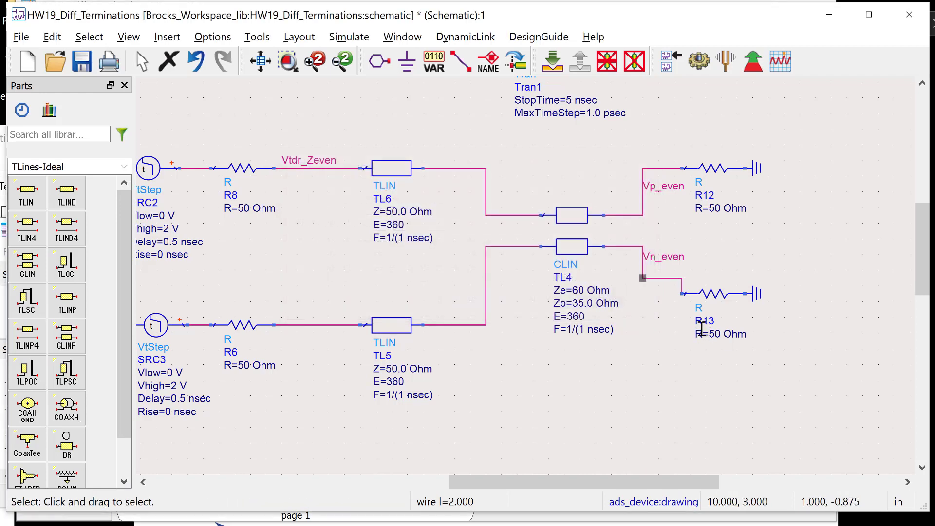
- Straighten the kinked Vn_even wire so its horizontal segment lines up with R13, deleting the leftover wire stub
{"action": "left_click_drag", "start_coordinate": [663, 279], "coordinate": [661, 293]}
{"action": "left_click", "coordinate": [642, 290]}
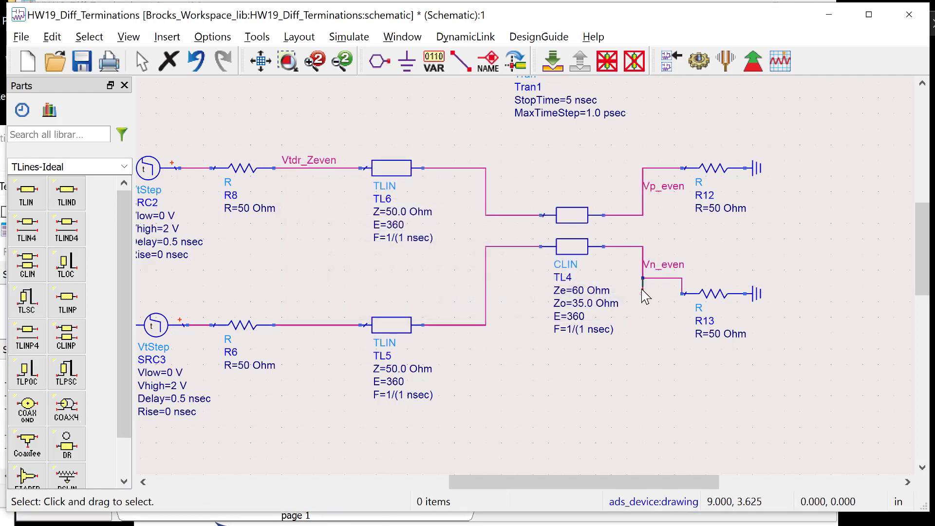
{"action": "key", "text": "Delete"}
{"action": "left_click_drag", "start_coordinate": [668, 279], "coordinate": [654, 296]}
- Copy both grounded resistors with their labelled wires onto the two outputs of TL7, and delete the extra pasted copy
{"action": "scroll", "coordinate": [705, 264], "scroll_direction": "down", "scroll_amount": 1}
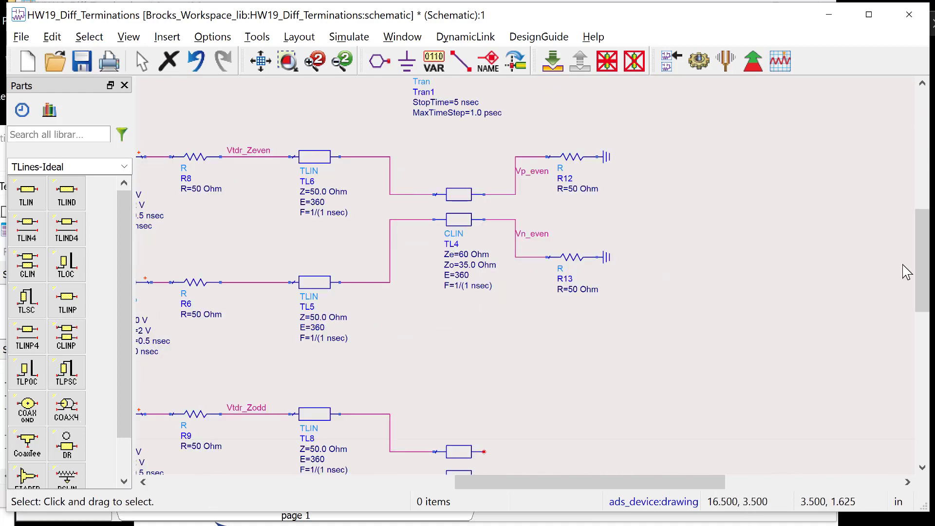
{"action": "left_click_drag", "start_coordinate": [921, 271], "coordinate": [922, 291]}
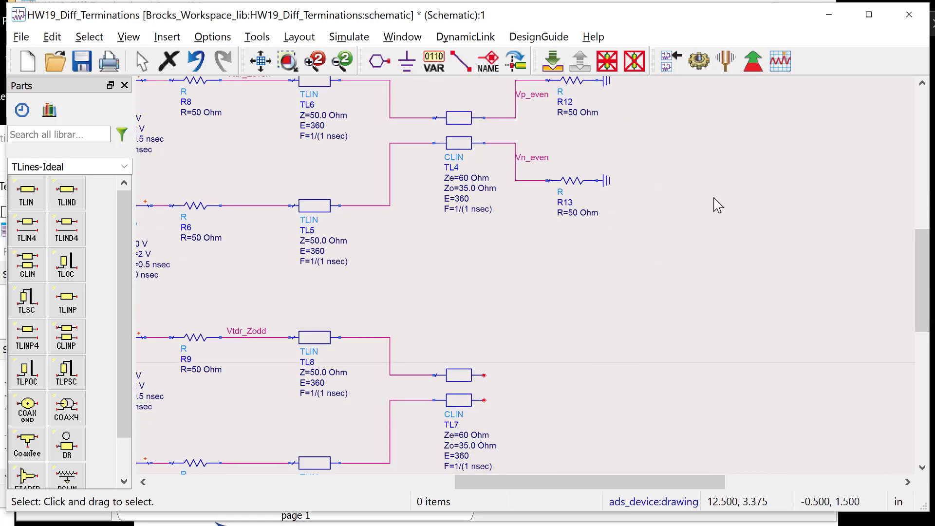
{"action": "left_click_drag", "start_coordinate": [922, 253], "coordinate": [922, 235]}
{"action": "left_click_drag", "start_coordinate": [711, 120], "coordinate": [476, 333]}
{"action": "left_click", "coordinate": [476, 333]}
{"action": "key", "text": "ctrl+c"}
{"action": "key", "text": "ctrl+v"}
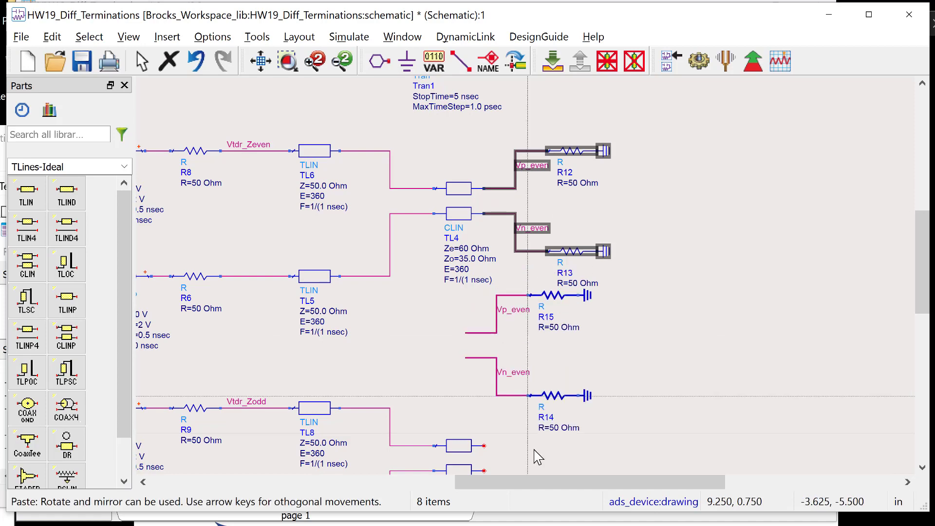
{"action": "scroll", "coordinate": [921, 292], "scroll_direction": "down", "scroll_amount": 3}
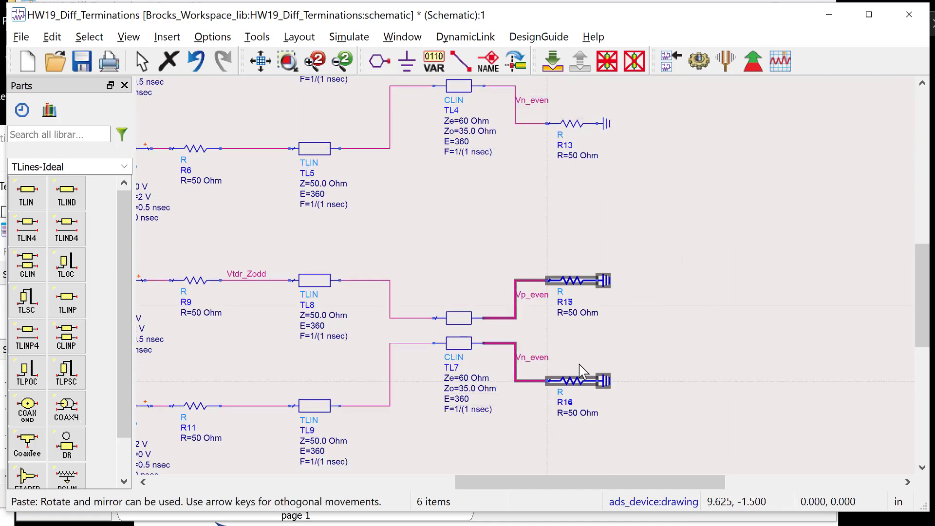
{"action": "left_click", "coordinate": [562, 311]}
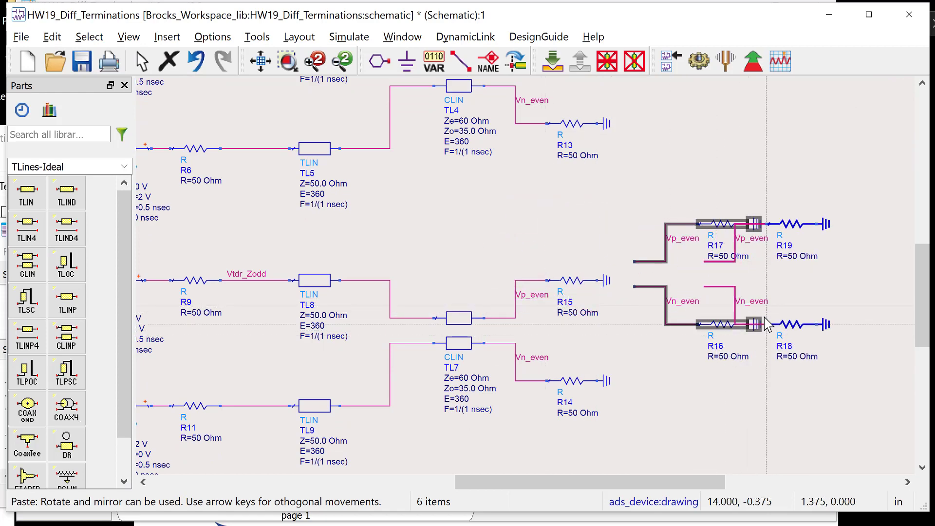
{"action": "key", "text": "Escape"}
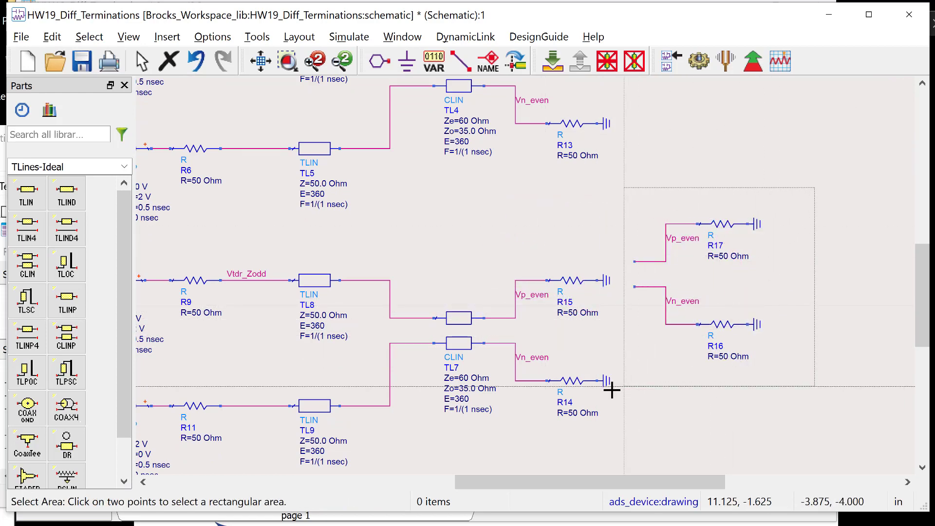
{"action": "key", "text": "Escape"}
- Rename the wire label at TL7's upper output, next to R15, to Vp_odd
{"action": "double_click", "coordinate": [531, 303]}
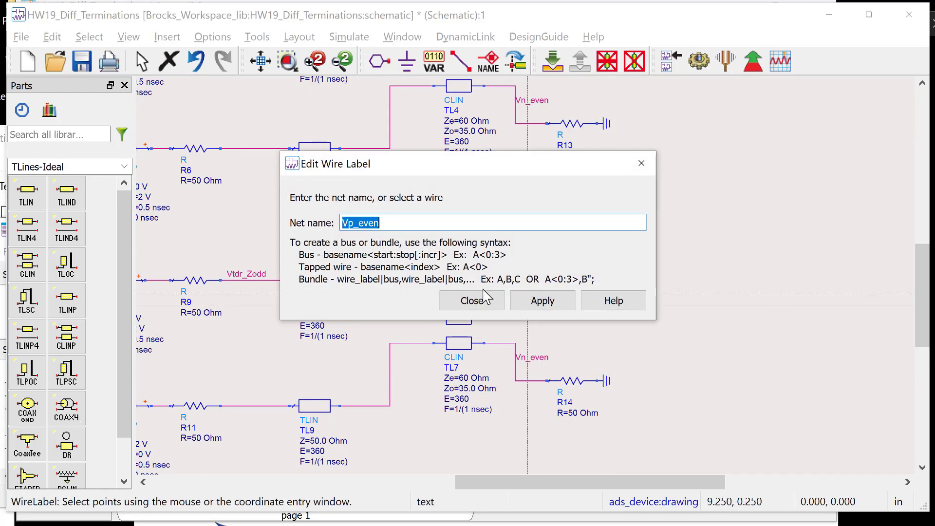
{"action": "left_click", "coordinate": [383, 220]}
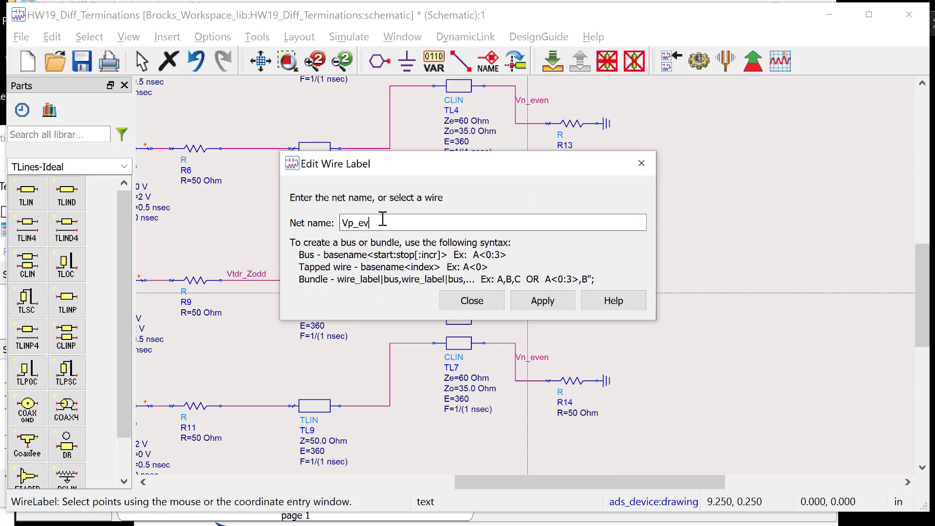
{"action": "type", "text": "odd"}
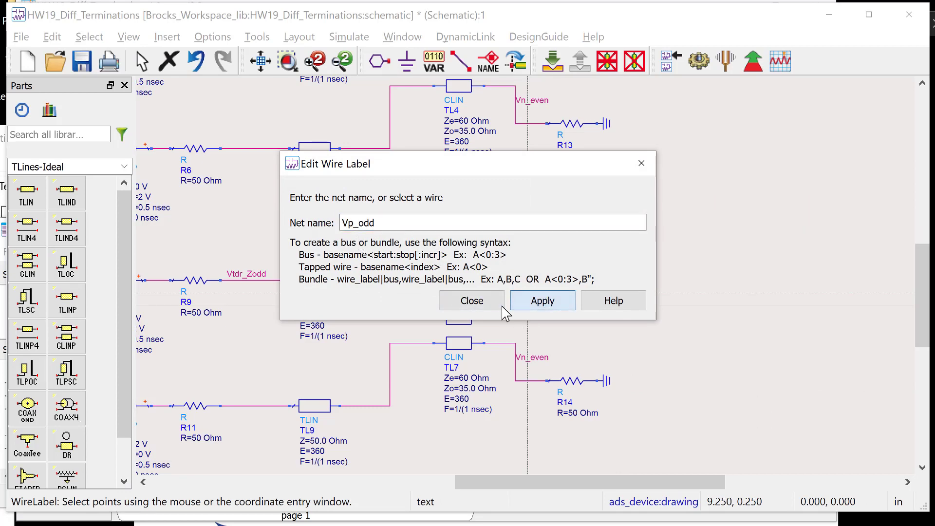
{"action": "left_click", "coordinate": [542, 300]}
- Rename the wire label between TL7's lower output and R14 to Vn_odd
{"action": "double_click", "coordinate": [543, 360]}
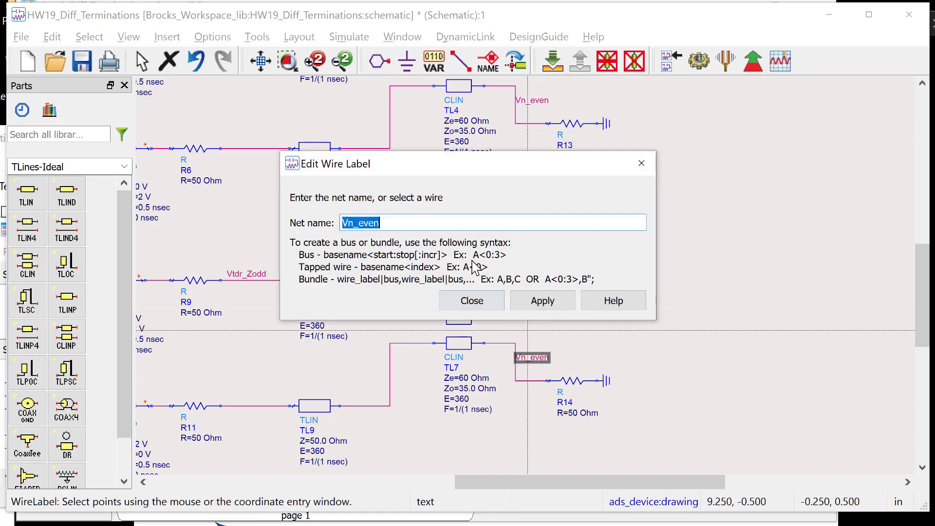
{"action": "left_click", "coordinate": [486, 220]}
{"action": "key", "text": "BackSpace"}
{"action": "type", "text": "odd"}
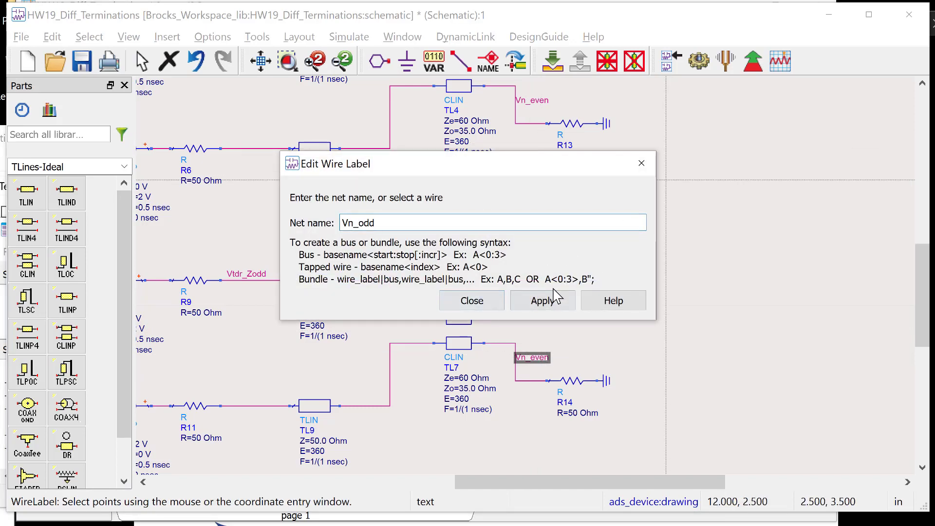
{"action": "left_click", "coordinate": [548, 306]}
{"action": "left_click", "coordinate": [486, 303]}
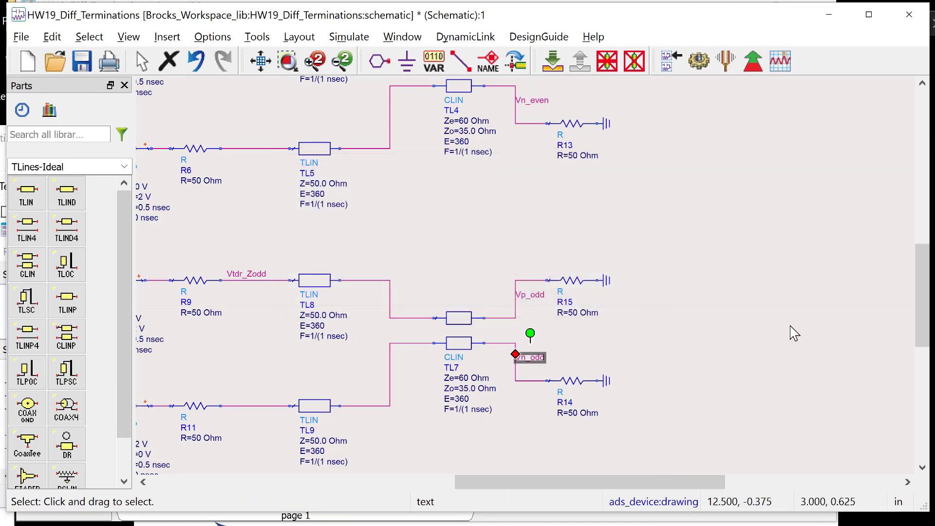
- Save and simulate the schematic, and place a rectangular plot on the data display page
{"action": "key", "text": "ctrl+s"}
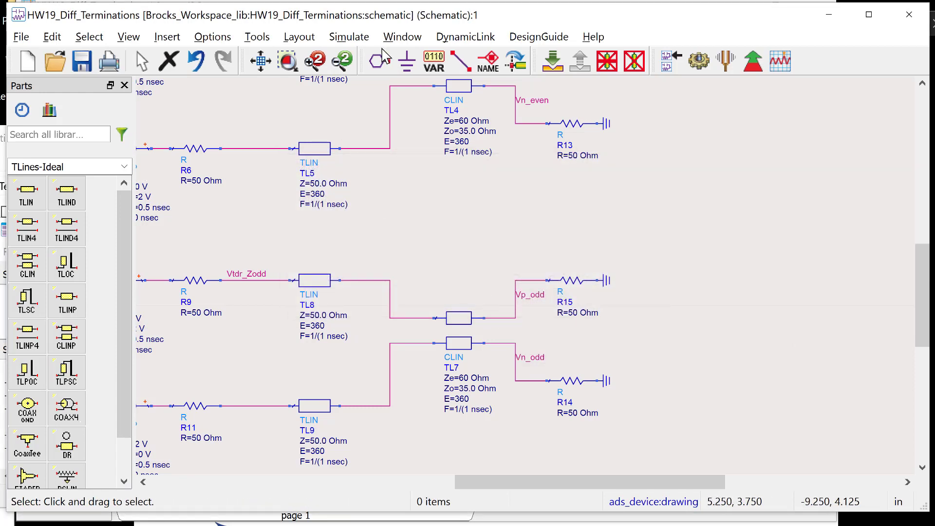
{"action": "left_click", "coordinate": [700, 65]}
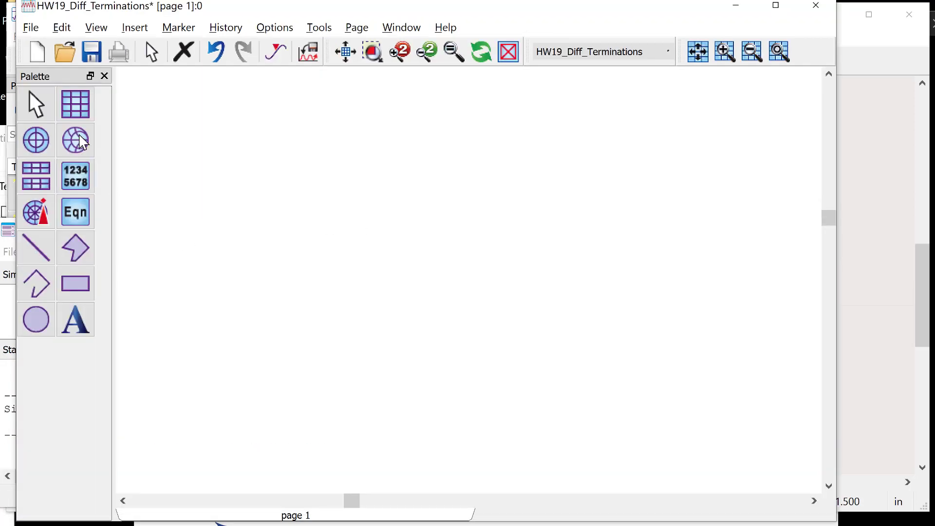
{"action": "left_click", "coordinate": [76, 104]}
{"action": "left_click", "coordinate": [288, 209]}
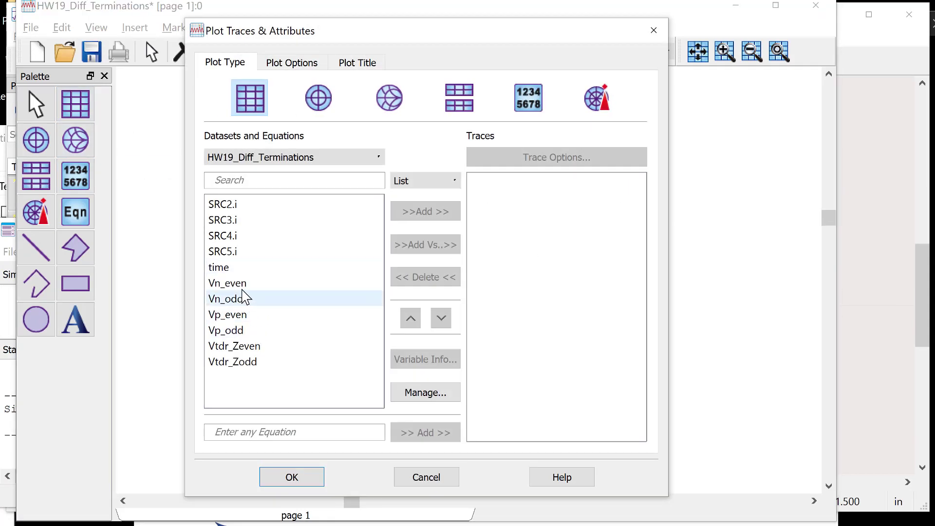
{"action": "left_click", "coordinate": [239, 283]}
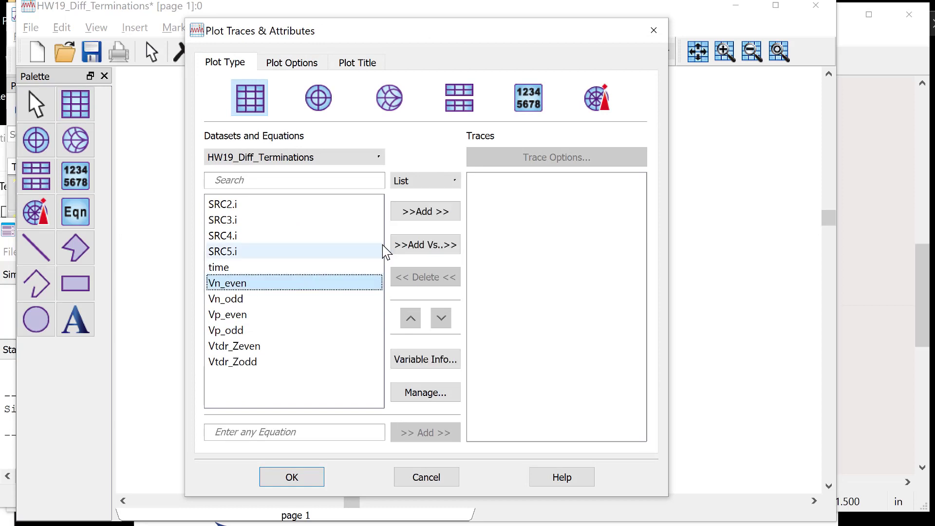
{"action": "left_click", "coordinate": [411, 211]}
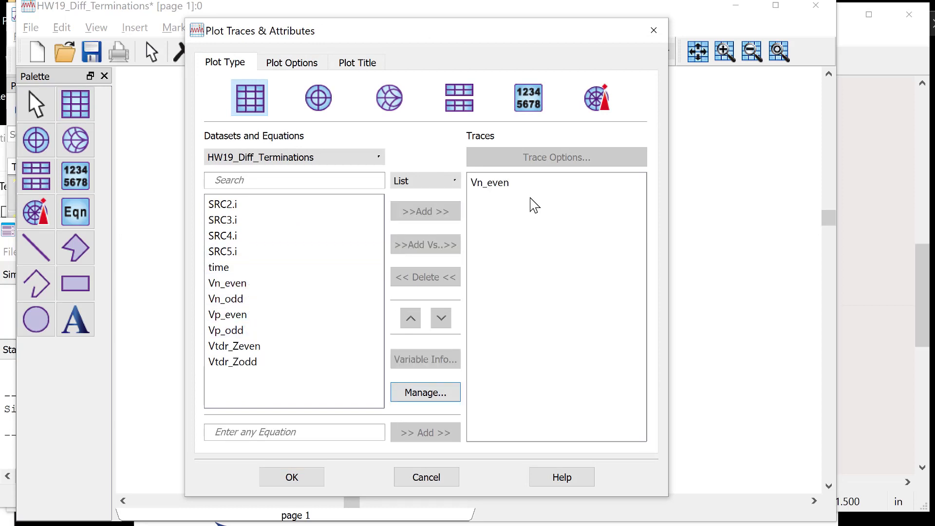
{"action": "left_click", "coordinate": [528, 184]}
{"action": "left_click", "coordinate": [430, 279]}
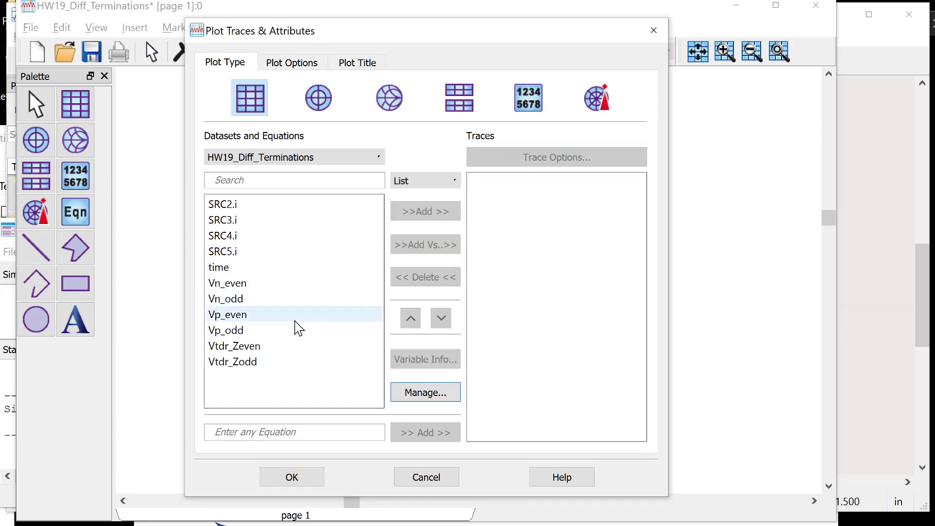
- Add the Vtdr_Zeven and Vp_even traces to the rectangular plot
{"action": "left_click", "coordinate": [244, 347]}
{"action": "left_click", "coordinate": [420, 214]}
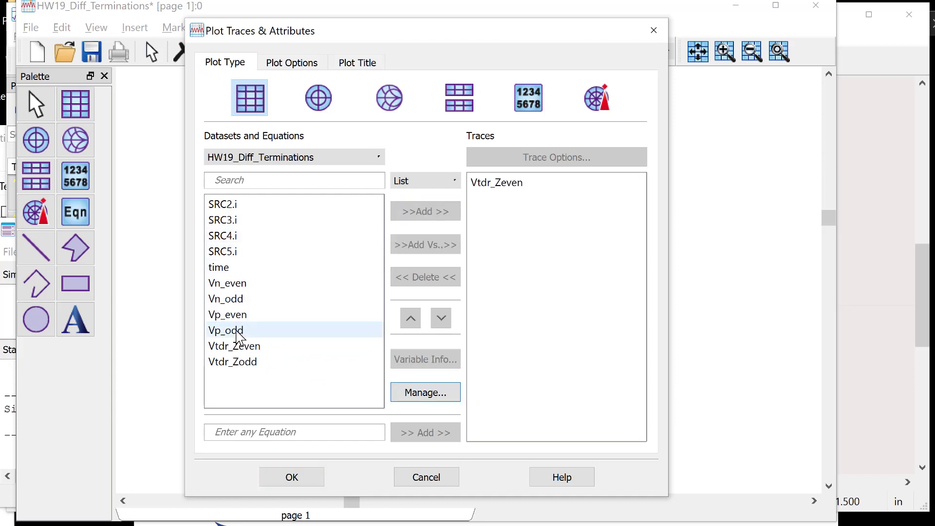
{"action": "left_click", "coordinate": [263, 315]}
{"action": "left_click", "coordinate": [417, 211]}
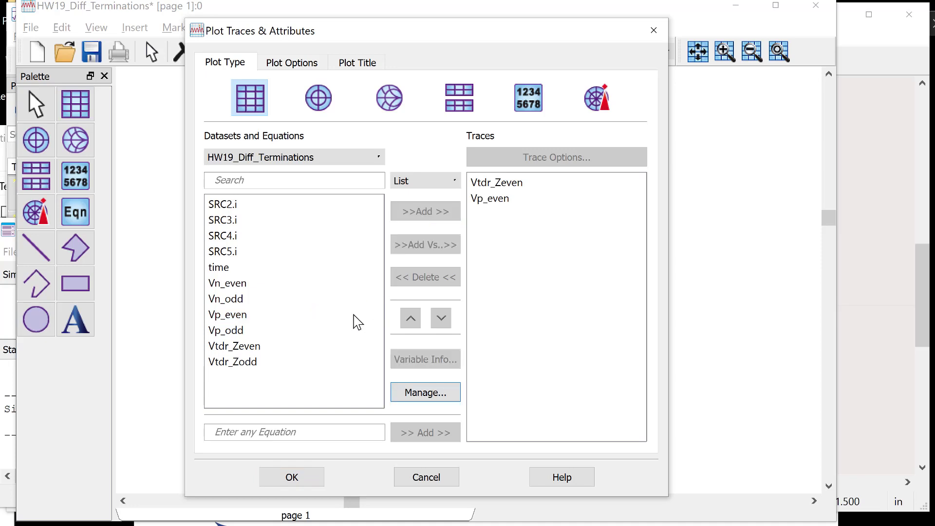
{"action": "left_click", "coordinate": [292, 477]}
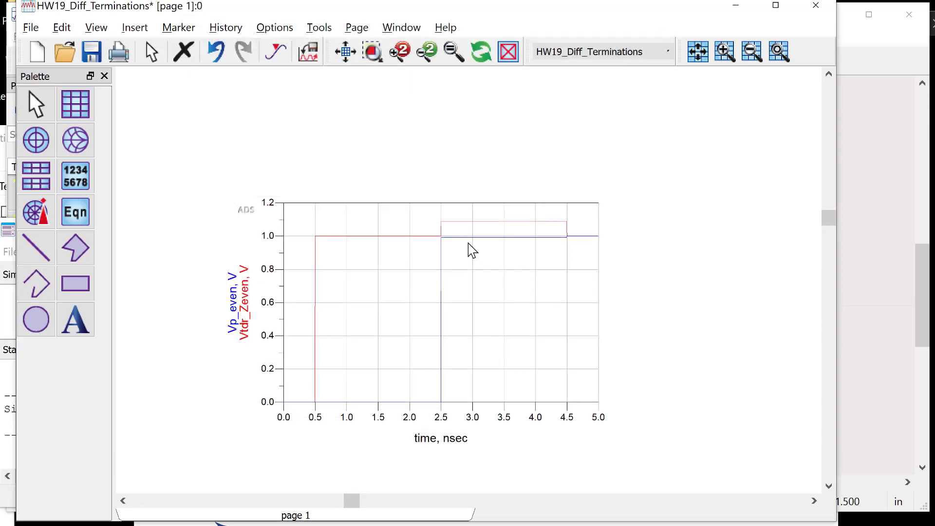
- Set the line thickness of the red Vtdr_Zeven trace to 5 points
{"action": "double_click", "coordinate": [429, 238]}
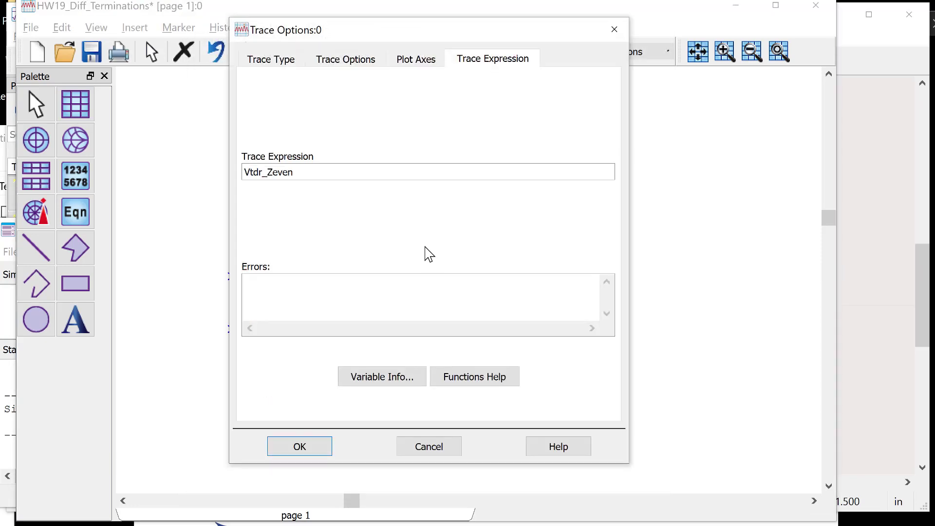
{"action": "left_click", "coordinate": [343, 63]}
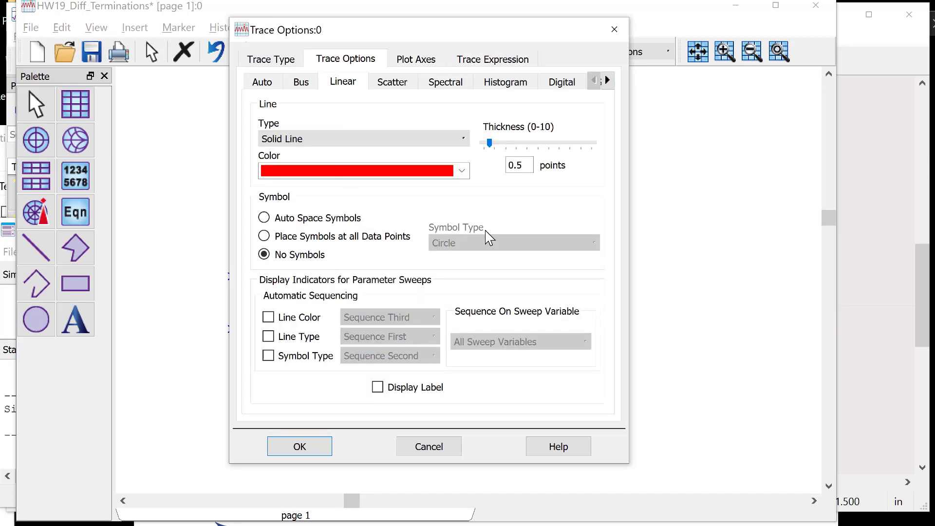
{"action": "left_click_drag", "start_coordinate": [527, 166], "coordinate": [434, 169]}
{"action": "type", "text": "5"}
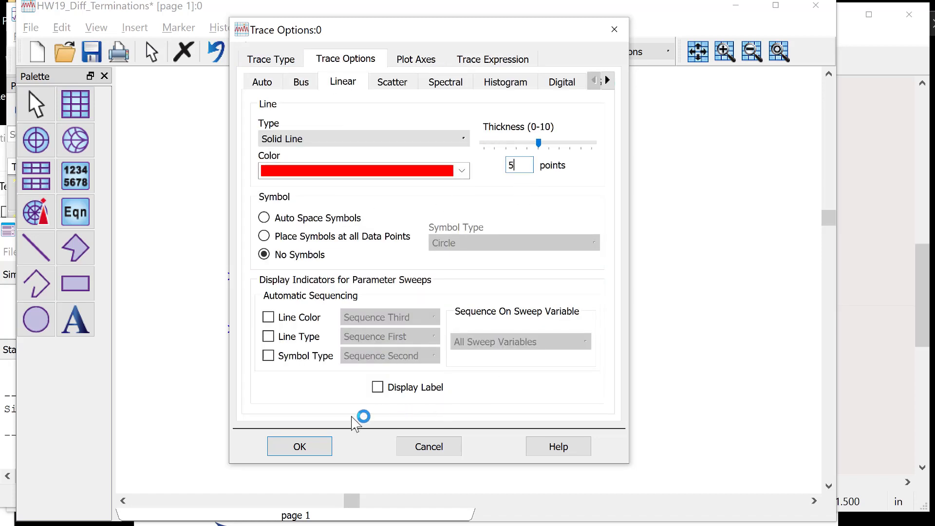
{"action": "left_click", "coordinate": [299, 446]}
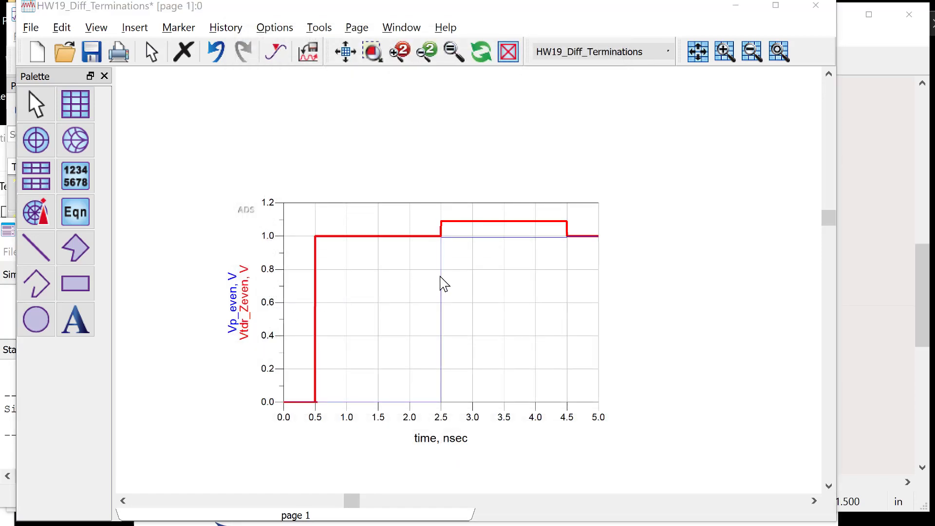
- Set the line thickness of the blue Vp_even trace to 5 points
{"action": "double_click", "coordinate": [441, 284]}
{"action": "double_click", "coordinate": [533, 165]}
{"action": "type", "text": "5"}
{"action": "left_click", "coordinate": [301, 445]}
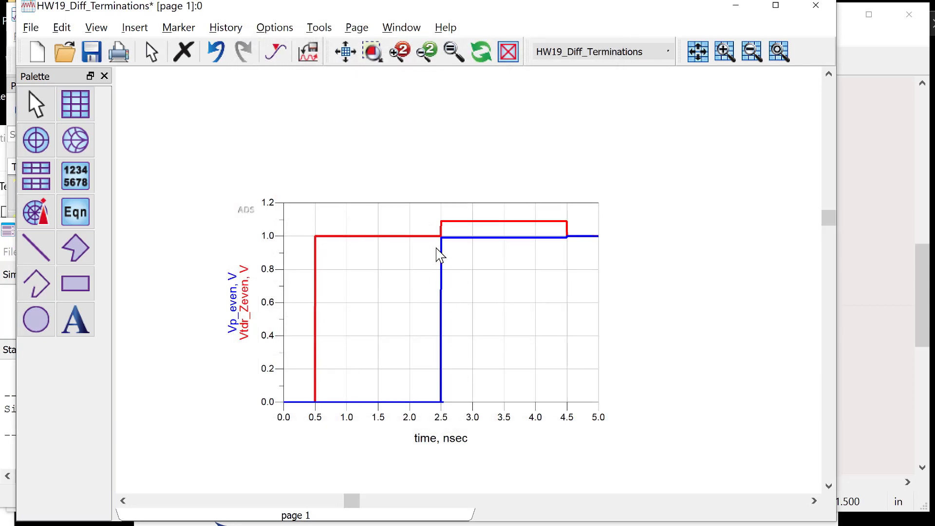
- Change the blue trace's expression to Vp_even - Vn_even to plot the differential output
{"action": "double_click", "coordinate": [443, 271]}
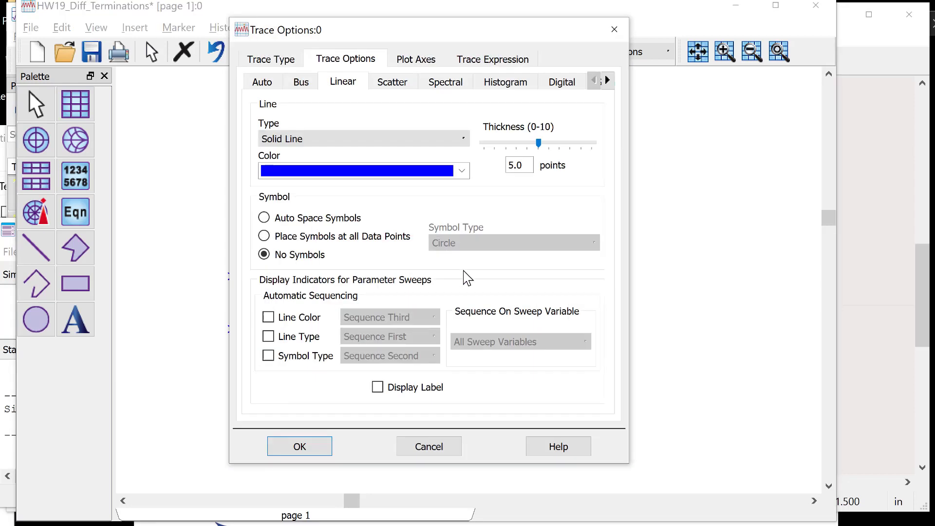
{"action": "left_click", "coordinate": [497, 61]}
{"action": "left_click", "coordinate": [387, 168]}
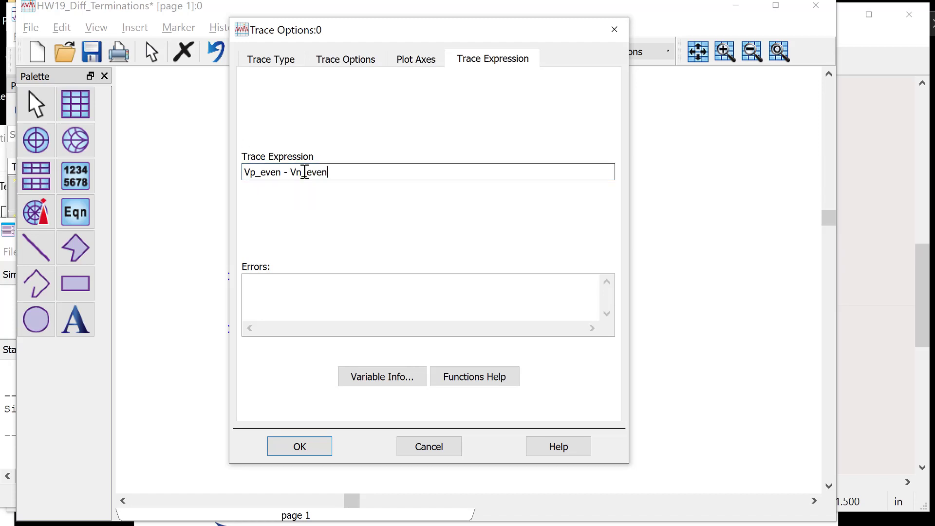
{"action": "left_click", "coordinate": [314, 453]}
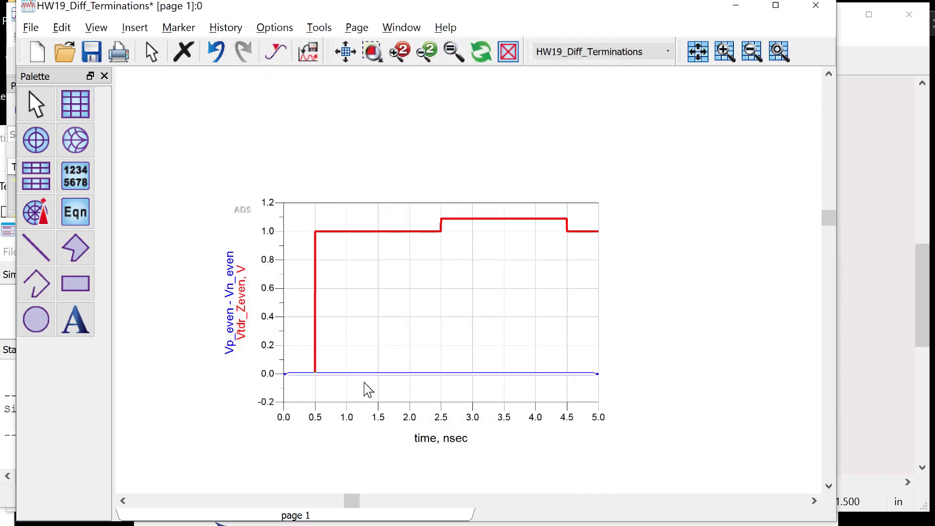
- Check the even-mode outputs at R12 and R13 in the schematic and read the Vp_even - Vn_even trace on the plot
{"action": "double_click", "coordinate": [395, 355]}
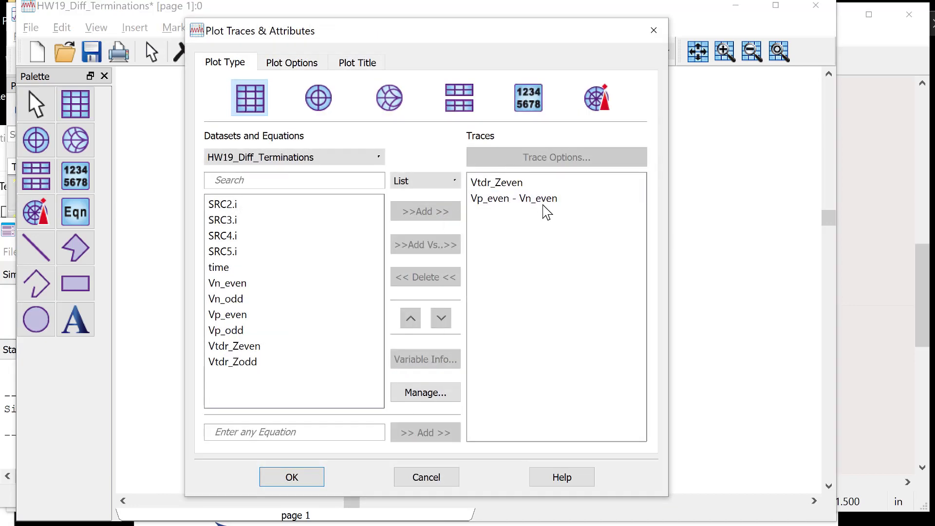
{"action": "left_click", "coordinate": [894, 204]}
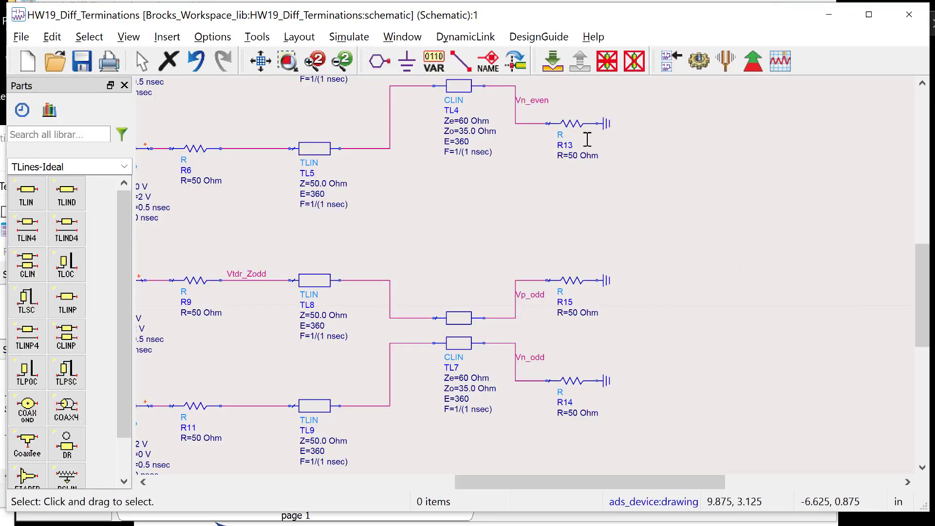
{"action": "left_click_drag", "start_coordinate": [918, 264], "coordinate": [918, 220]}
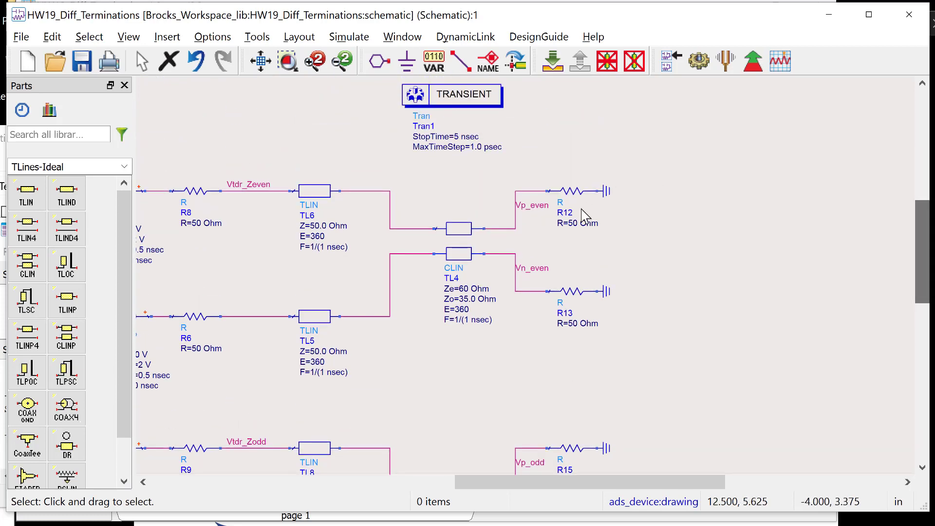
{"action": "key", "text": "alt+Tab"}
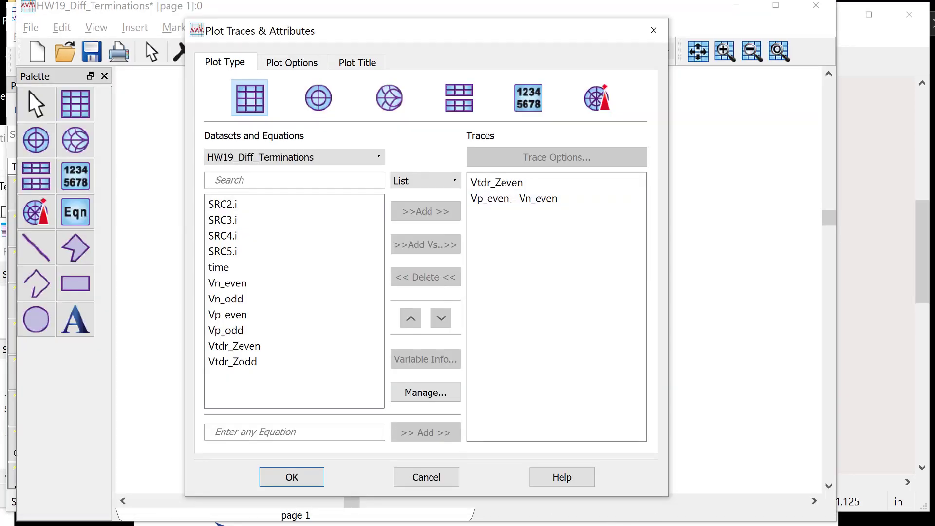
{"action": "left_click", "coordinate": [306, 478]}
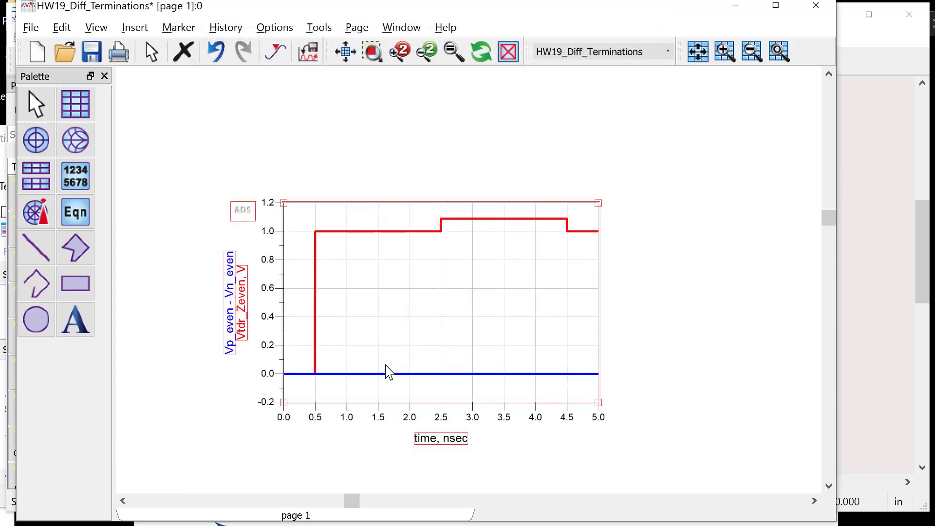
{"action": "mouse_move", "coordinate": [392, 374]}
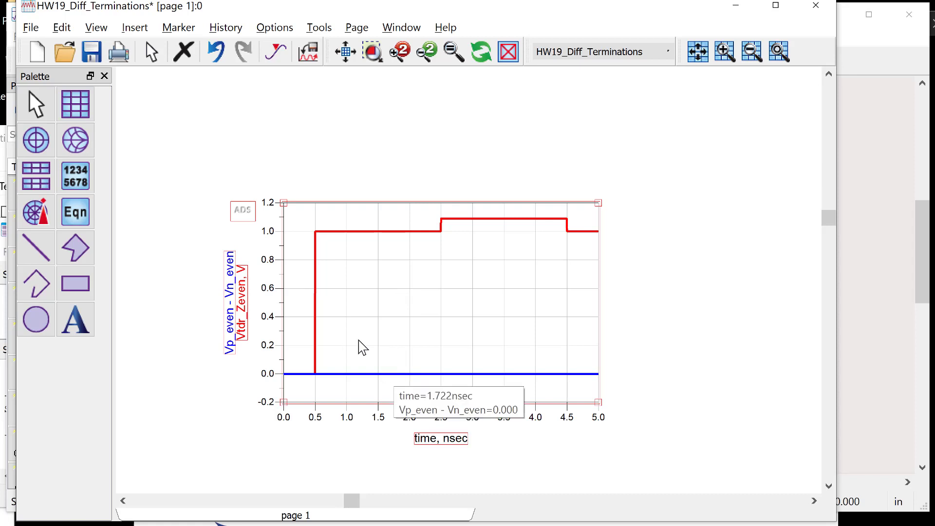
{"action": "mouse_move", "coordinate": [457, 374]}
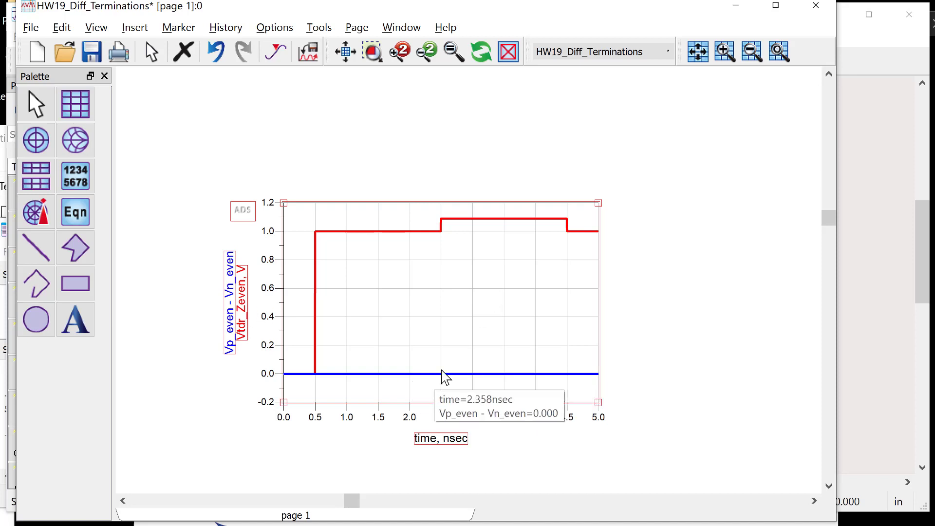
- Add the individual Vp_even and Vn_even traces to the existing plot
{"action": "double_click", "coordinate": [453, 359]}
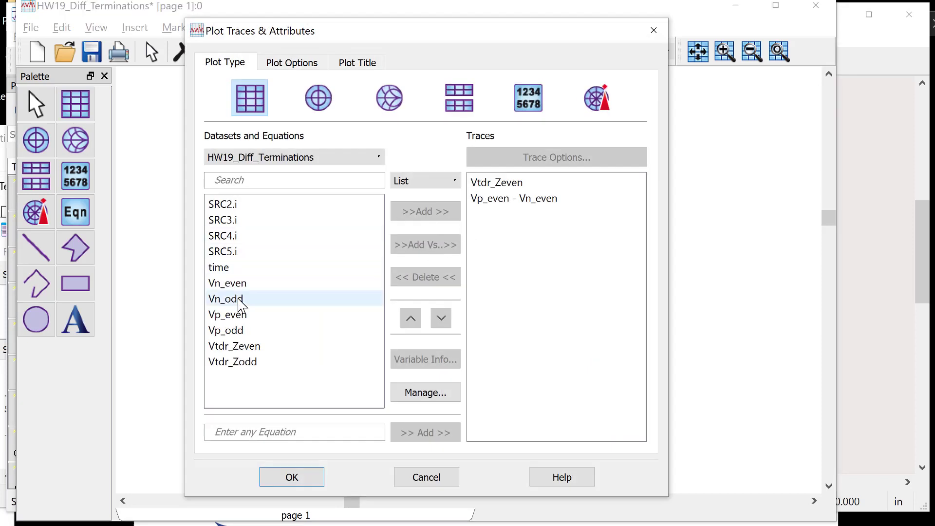
{"action": "left_click", "coordinate": [234, 316]}
{"action": "left_click", "coordinate": [439, 213]}
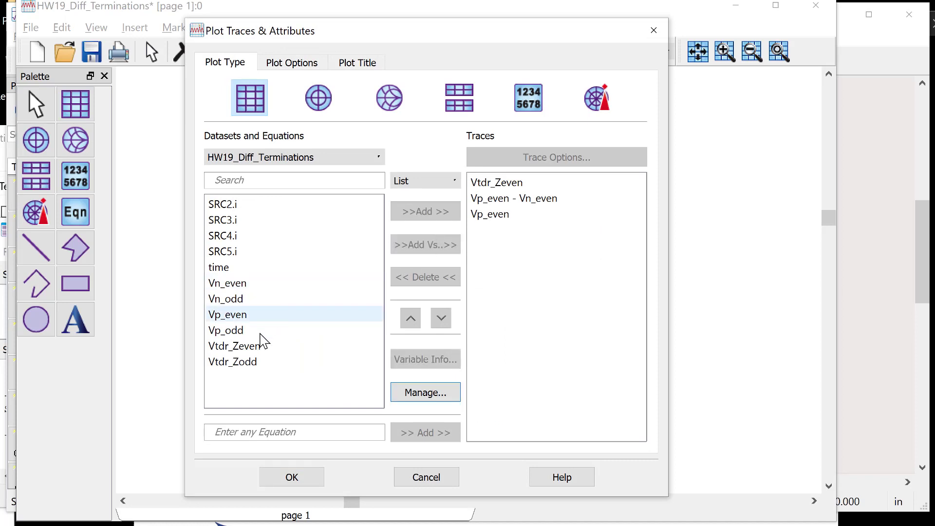
{"action": "left_click", "coordinate": [234, 284]}
{"action": "left_click", "coordinate": [439, 214]}
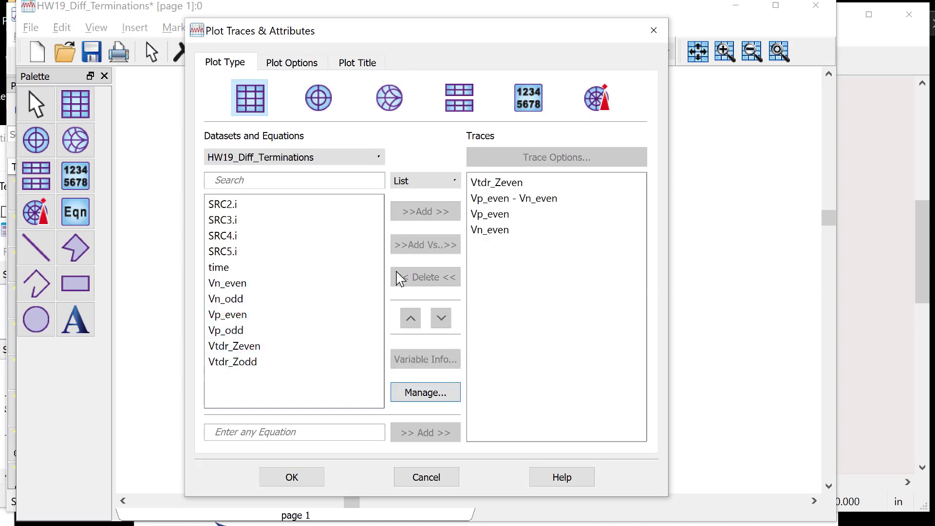
{"action": "left_click", "coordinate": [293, 476]}
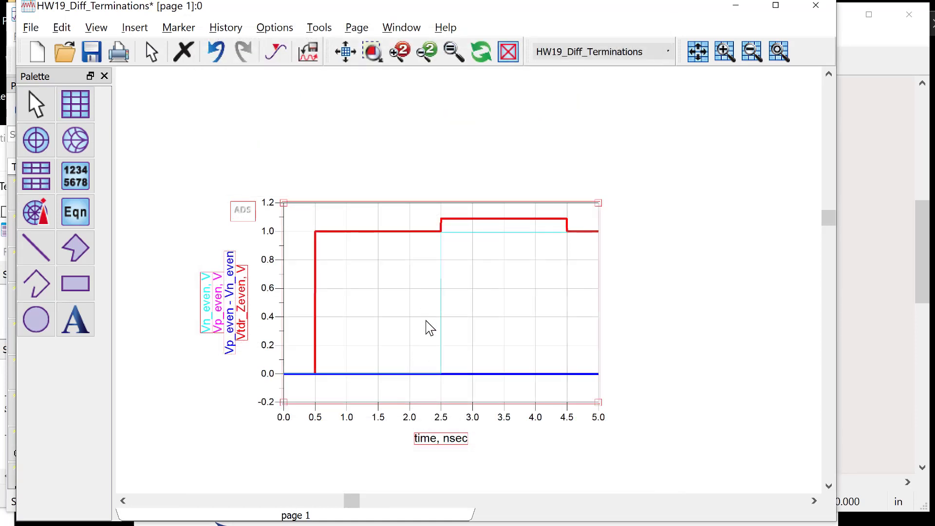
- Set the line thickness of the magenta Vp_even trace to 5 points
{"action": "double_click", "coordinate": [440, 322]}
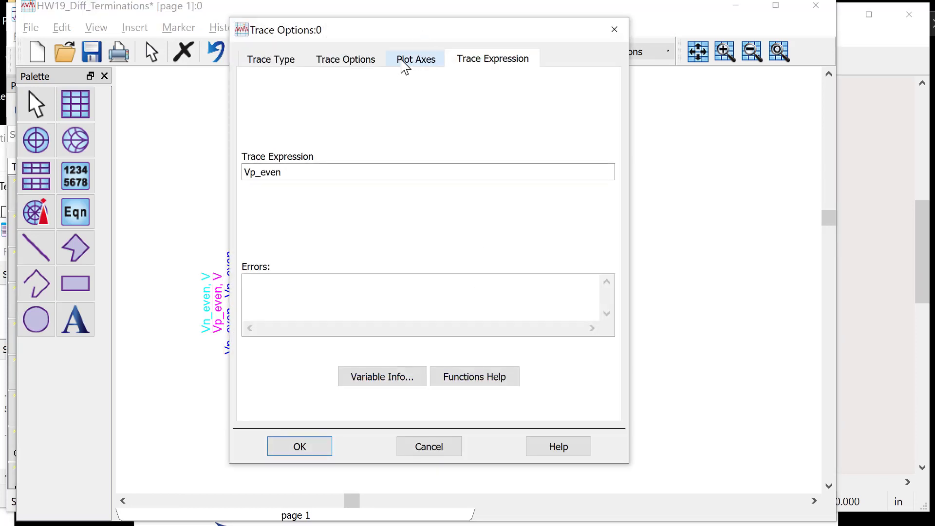
{"action": "left_click", "coordinate": [406, 62]}
{"action": "left_click", "coordinate": [344, 59]}
{"action": "double_click", "coordinate": [516, 165]}
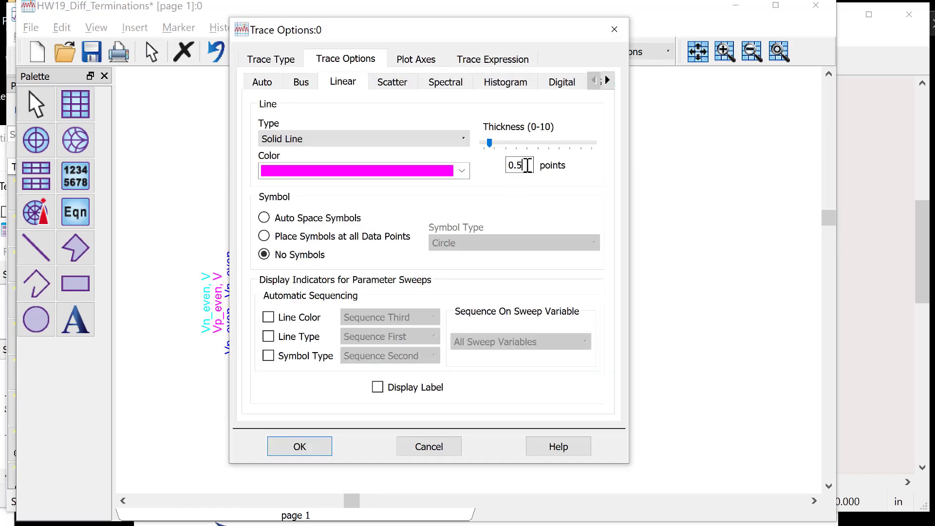
{"action": "type", "text": "5"}
{"action": "left_click", "coordinate": [299, 446]}
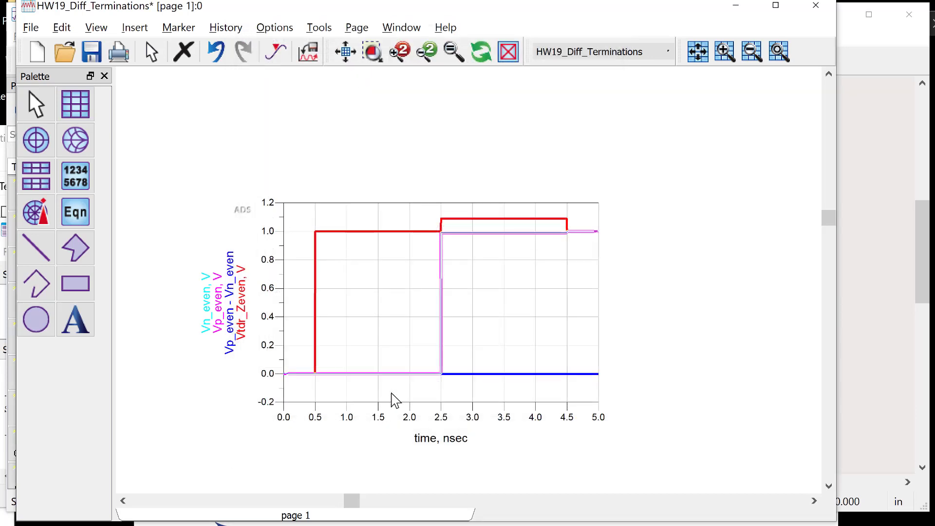
{"action": "left_click", "coordinate": [754, 270]}
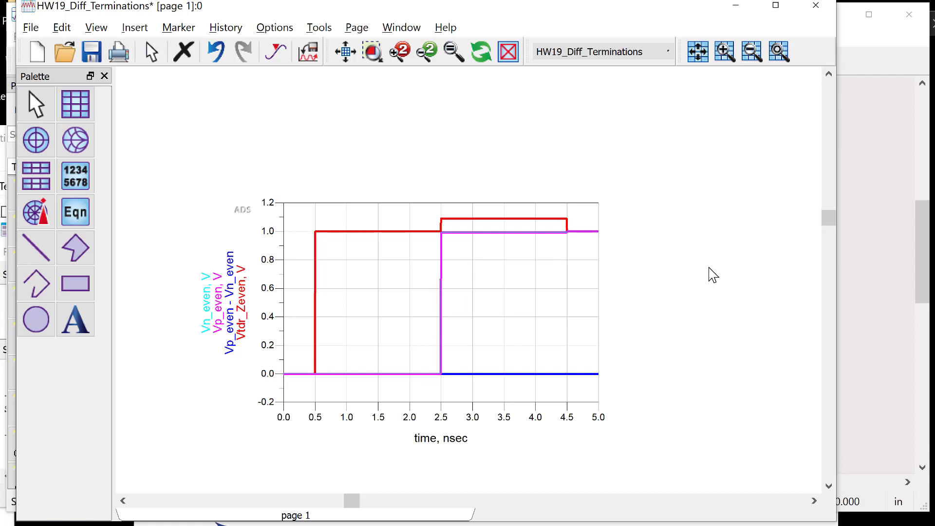
- Duplicate the even-mode plot and place the copy directly below the original
{"action": "left_click_drag", "start_coordinate": [823, 225], "coordinate": [830, 235]}
{"action": "left_click", "coordinate": [489, 237]}
{"action": "key", "text": "ctrl+v"}
{"action": "left_click", "coordinate": [213, 385]}
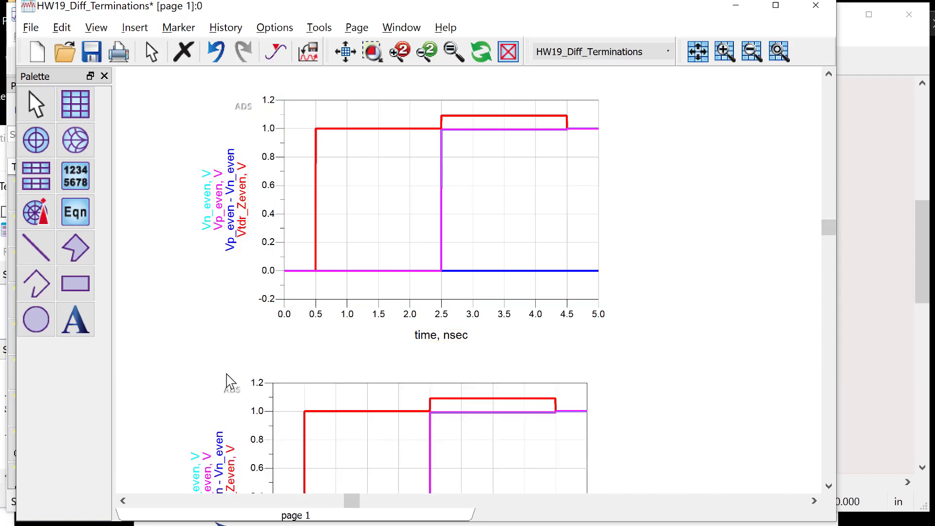
- Change the copied plot's Vtdr_Zeven trace expression to Vtdr_Zodd
{"action": "left_click", "coordinate": [829, 487]}
{"action": "left_click", "coordinate": [829, 487]}
{"action": "double_click", "coordinate": [520, 275]}
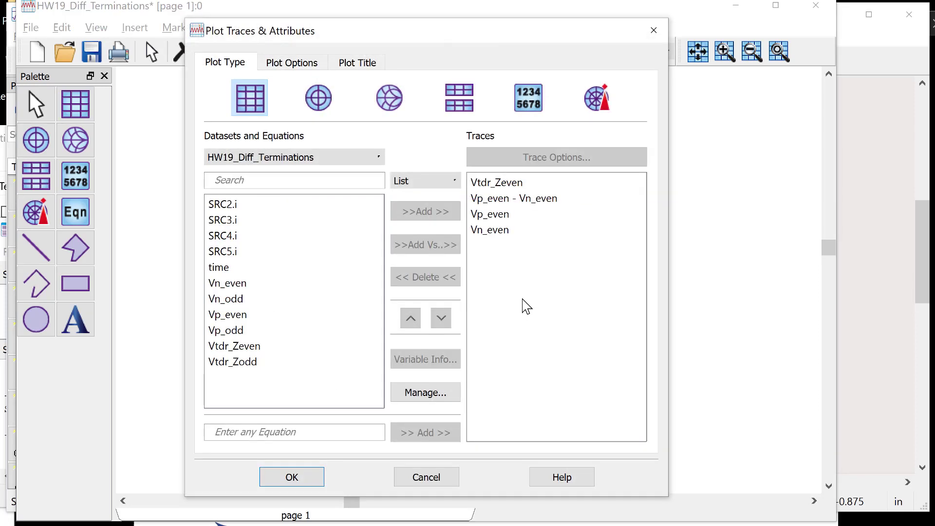
{"action": "double_click", "coordinate": [517, 184]}
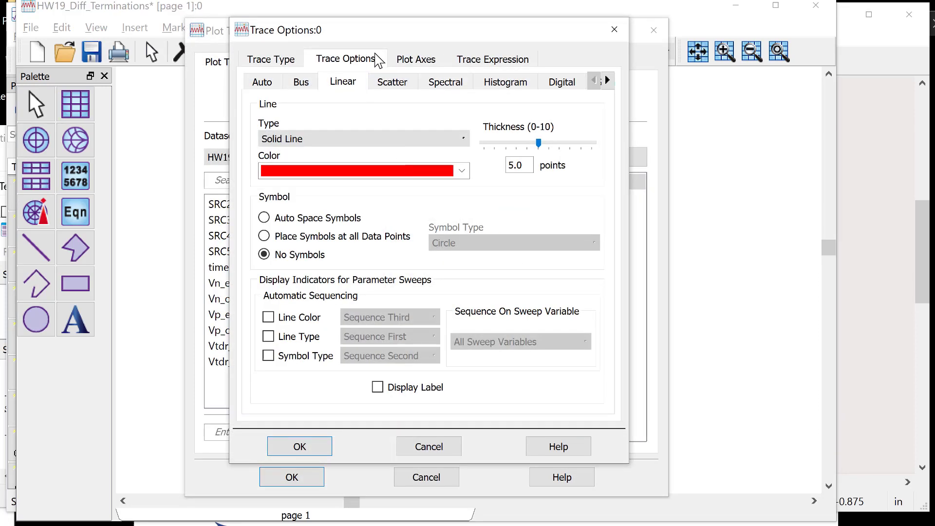
{"action": "left_click", "coordinate": [475, 59]}
{"action": "left_click", "coordinate": [367, 167]}
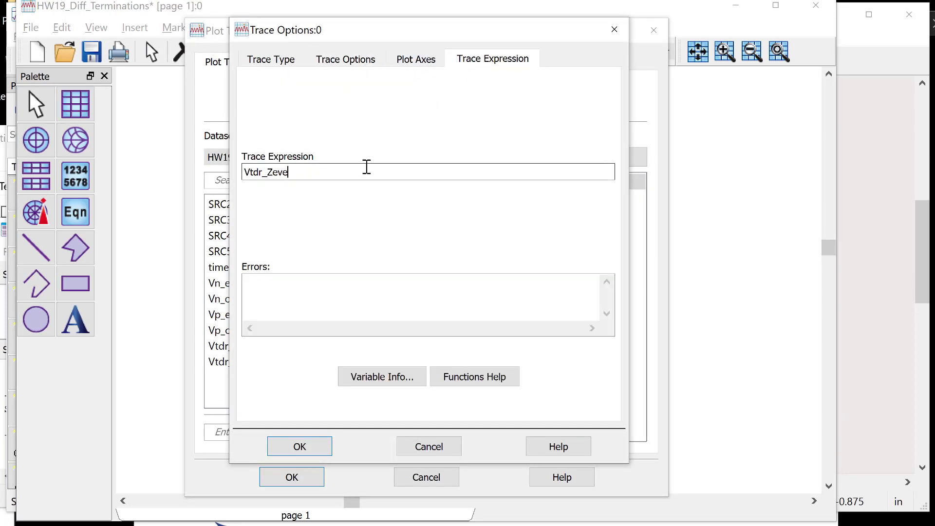
{"action": "type", "text": "odd"}
{"action": "key", "text": "Return"}
- Change the copied plot's differential trace expression to Vp_odd - Vn_odd
{"action": "double_click", "coordinate": [550, 199]}
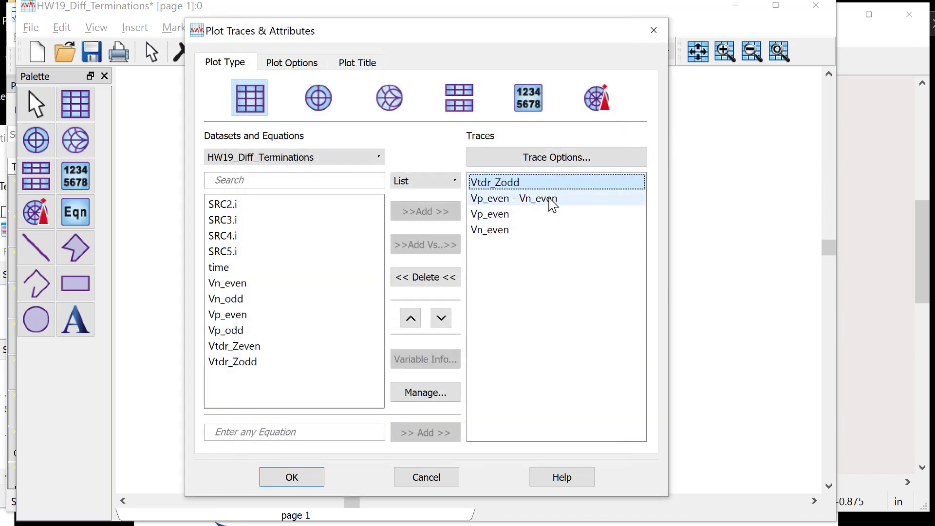
{"action": "left_click", "coordinate": [341, 174]}
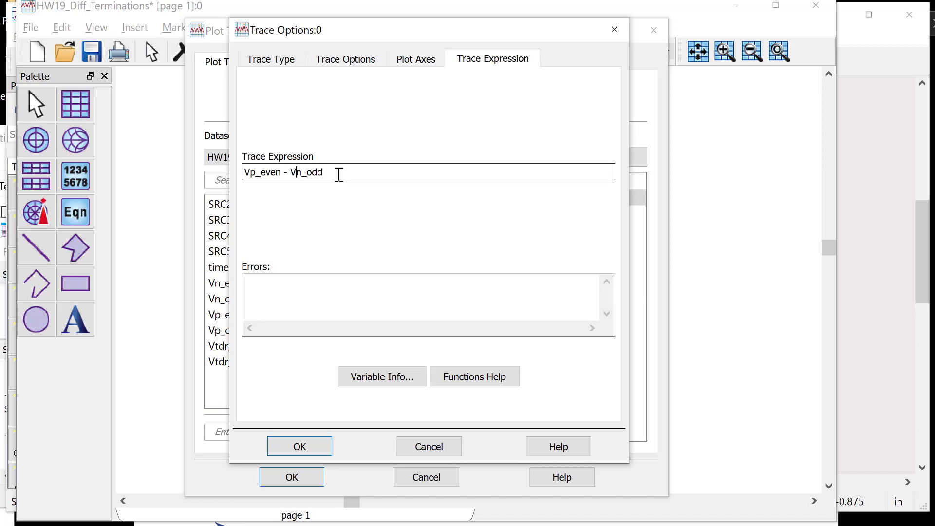
{"action": "key", "text": "BackSpace"}
{"action": "key", "text": "BackSpace"}
{"action": "key", "text": "BackSpace"}
{"action": "key", "text": "BackSpace"}
{"action": "type", "text": "odd"}
{"action": "key", "text": "Return"}
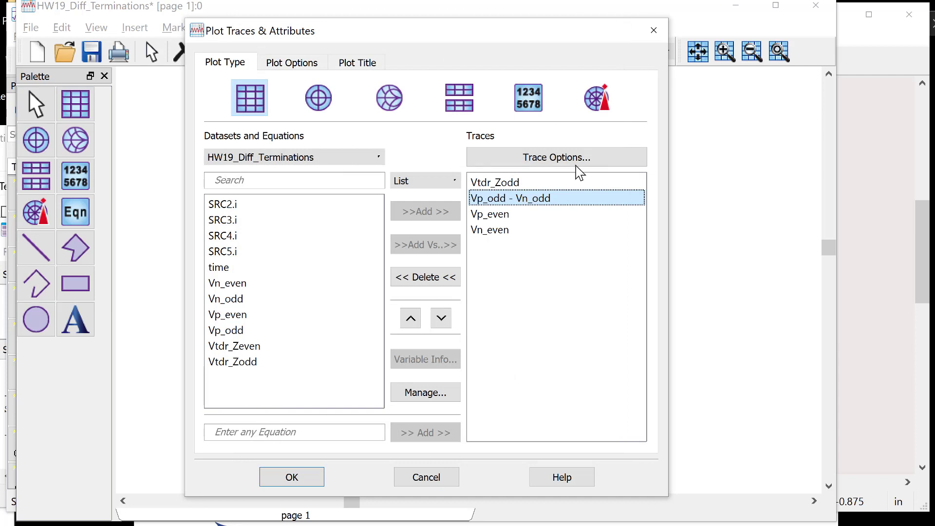
- Delete the individual Vp_even and Vn_even traces from the copied plot and apply the changes
{"action": "left_click", "coordinate": [511, 233]}
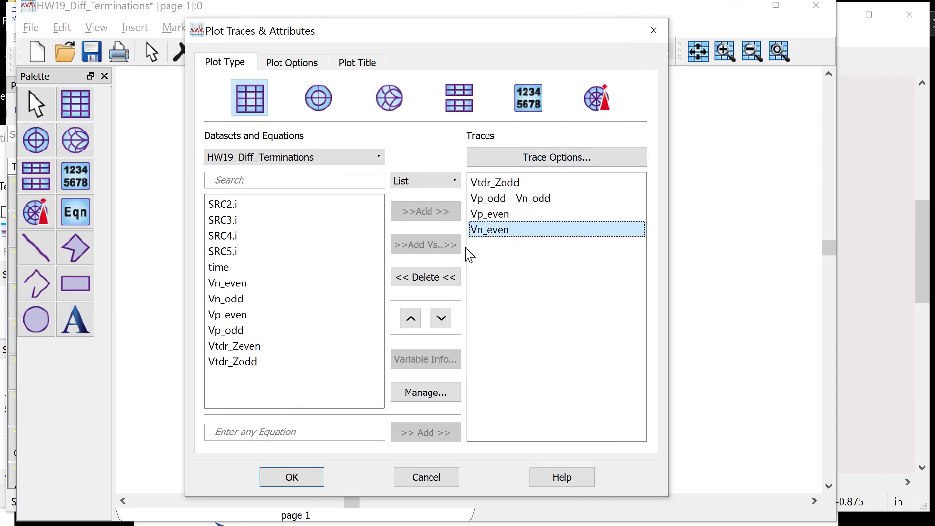
{"action": "left_click", "coordinate": [487, 215]}
{"action": "left_click", "coordinate": [441, 276]}
{"action": "left_click", "coordinate": [494, 215]}
{"action": "left_click", "coordinate": [426, 276]}
{"action": "left_click", "coordinate": [294, 475]}
{"action": "left_click", "coordinate": [684, 289]}
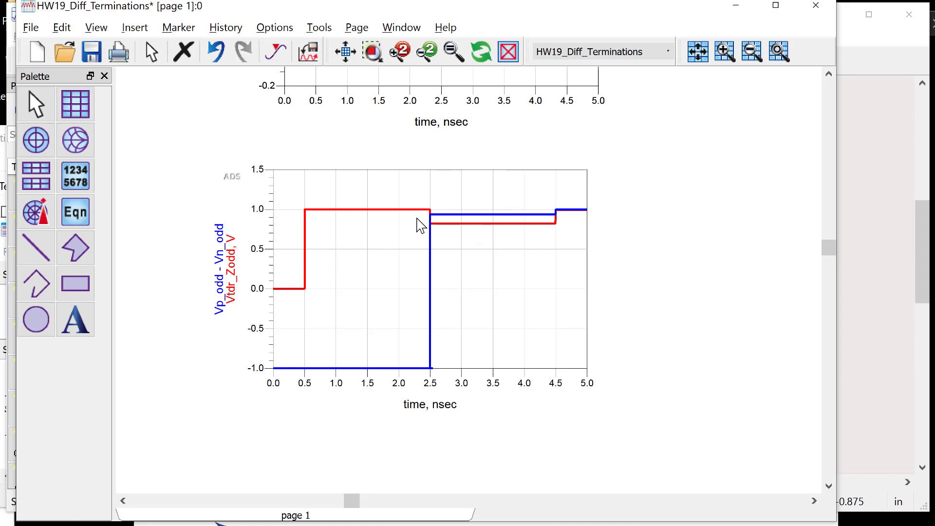
- In the schematic, move even-mode resistors R12 and R13 with their grounds farther away from the coupled line
{"action": "left_click", "coordinate": [905, 234]}
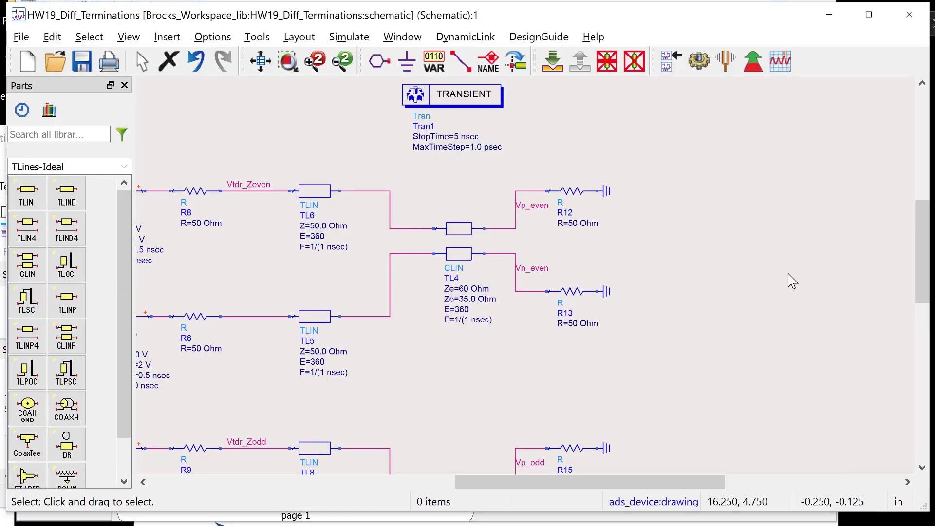
{"action": "mouse_move", "coordinate": [928, 277]}
{"action": "left_mouse_down"}
{"action": "mouse_move", "coordinate": [926, 300]}
{"action": "mouse_move", "coordinate": [925, 274]}
{"action": "left_mouse_up"}
{"action": "left_click", "coordinate": [573, 153]}
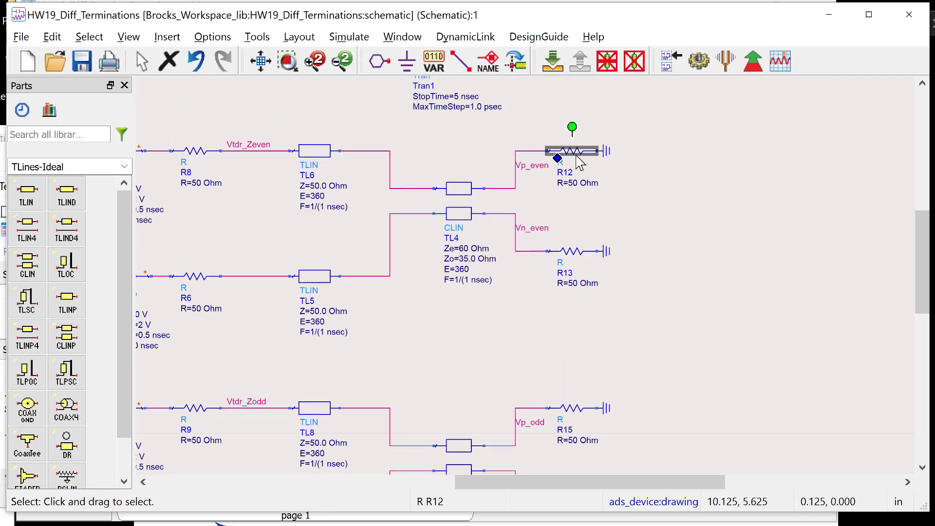
{"action": "left_click_drag", "start_coordinate": [643, 126], "coordinate": [539, 306]}
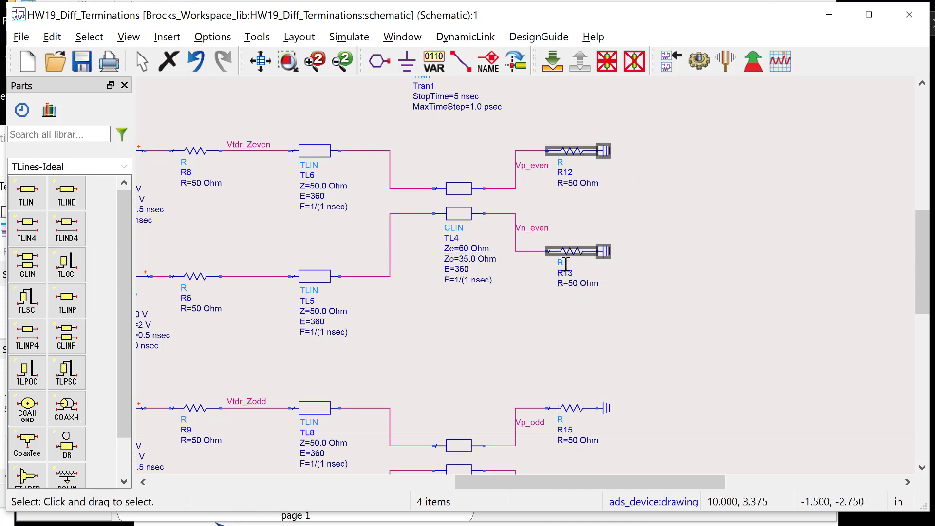
{"action": "left_click_drag", "start_coordinate": [573, 251], "coordinate": [605, 251]}
{"action": "left_click", "coordinate": [724, 324]}
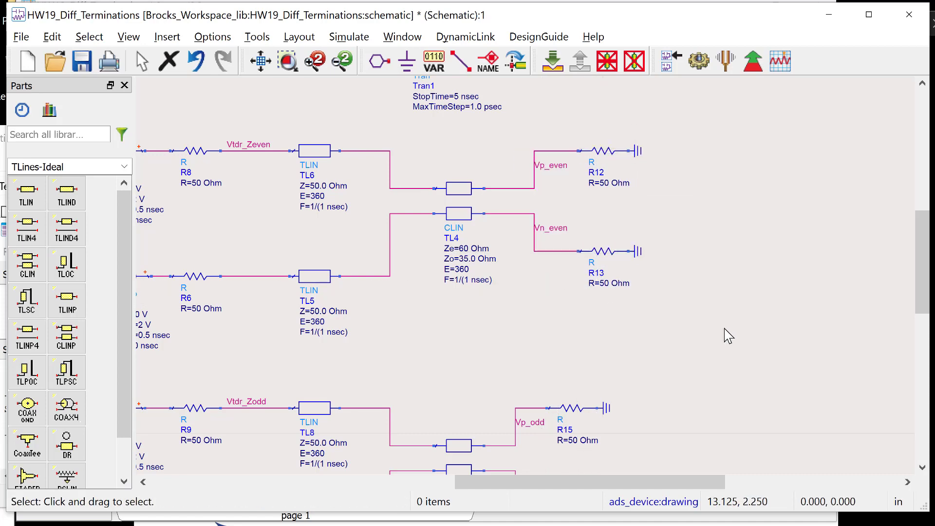
- Switch to the PowerPoint slide show to read the Π termination resistor formulas, and return to the schematic
{"action": "key", "text": "alt+Tab"}
{"action": "key", "text": "alt+Tab"}
{"action": "key", "text": "alt+Tab"}
{"action": "key", "text": "alt+Tab"}
{"action": "key", "text": "alt+Tab"}
{"action": "key", "text": "alt+shift+Tab"}
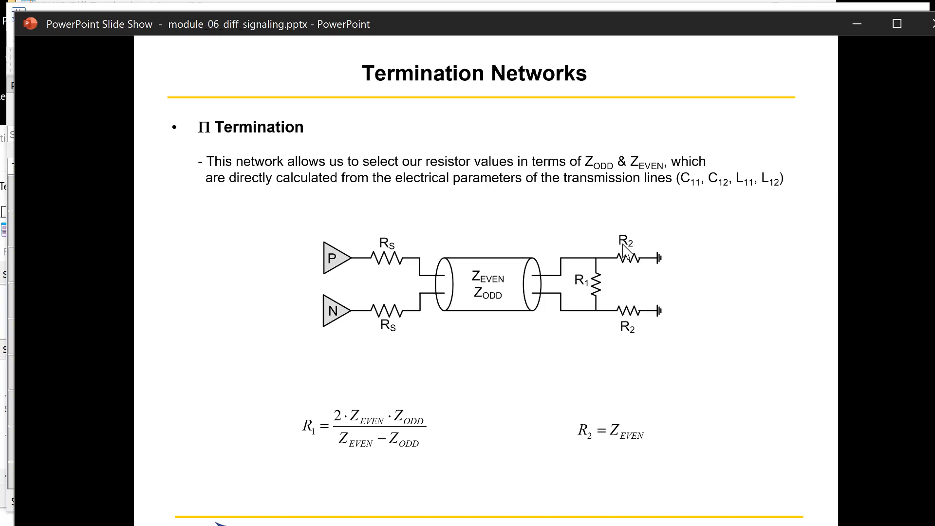
{"action": "key", "text": "alt+Tab"}
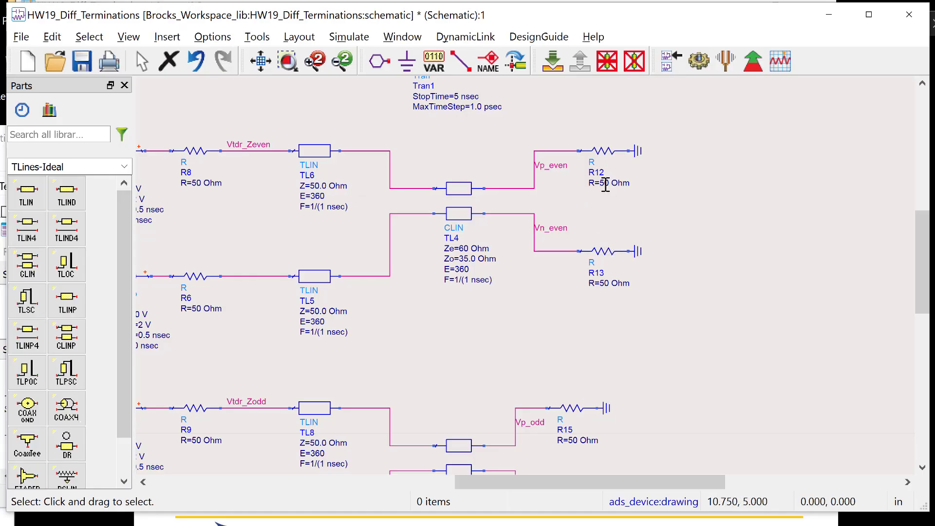
- Set the even-mode termination resistors R12 and R13 to 60 Ohm each
{"action": "double_click", "coordinate": [612, 186]}
{"action": "type", "text": "60"}
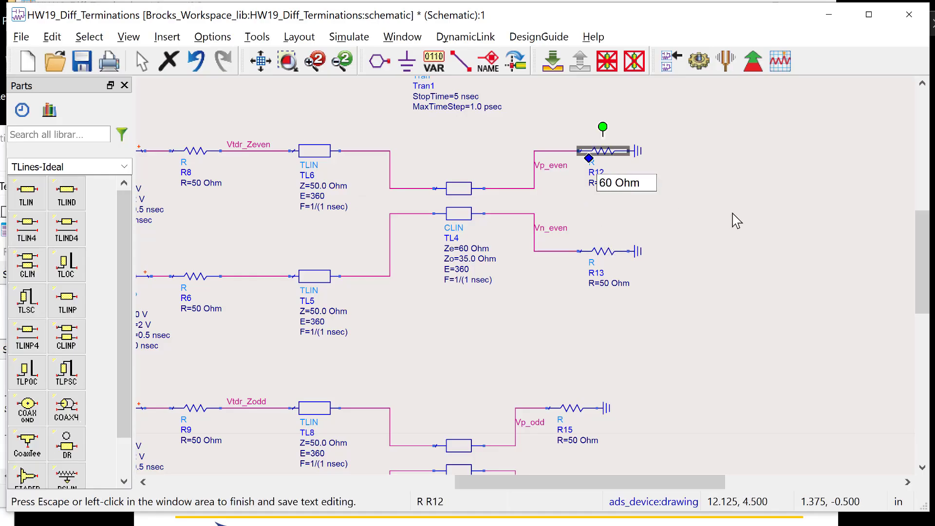
{"action": "left_click", "coordinate": [731, 225]}
{"action": "double_click", "coordinate": [624, 284]}
{"action": "type", "text": "60"}
{"action": "left_click", "coordinate": [768, 263]}
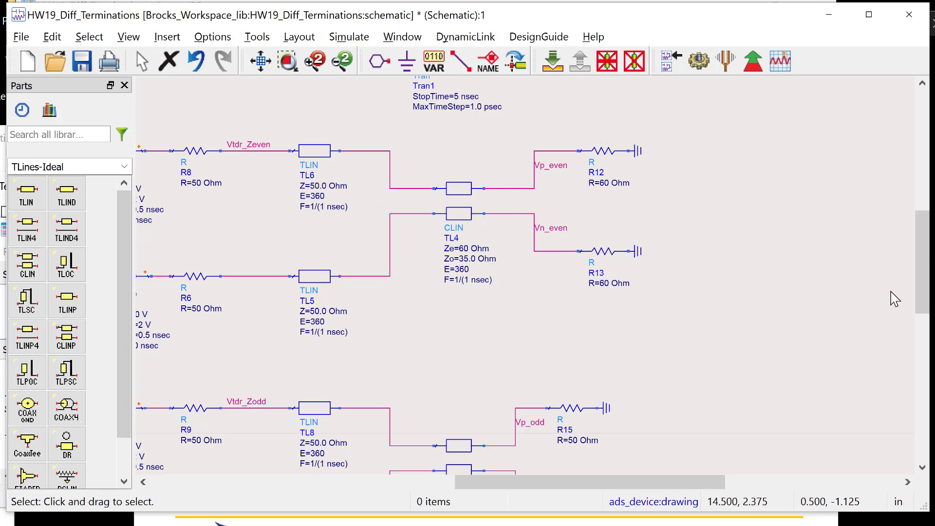
- Set the odd-mode termination resistors R15 and R14 to 60 Ohm each
{"action": "scroll", "coordinate": [920, 266], "scroll_direction": "down", "scroll_amount": 3}
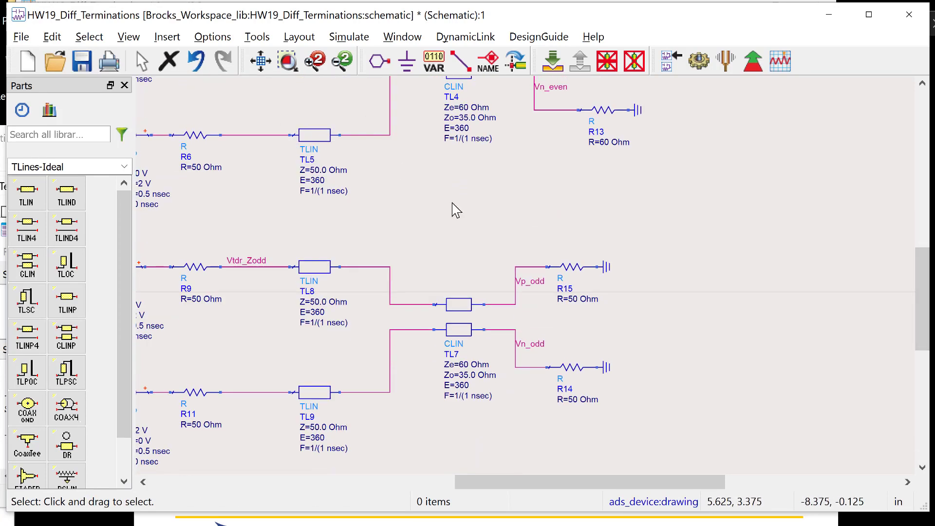
{"action": "double_click", "coordinate": [592, 298]}
{"action": "type", "text": "60"}
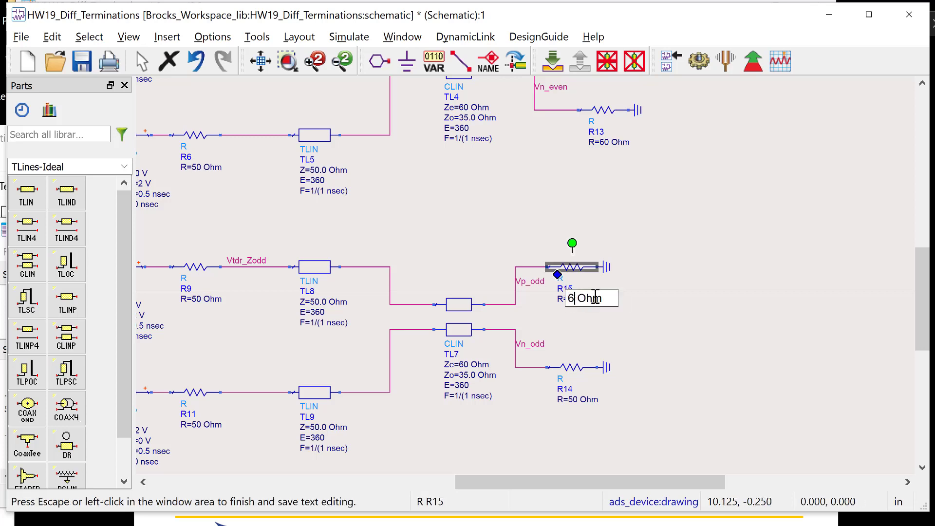
{"action": "left_click", "coordinate": [573, 400]}
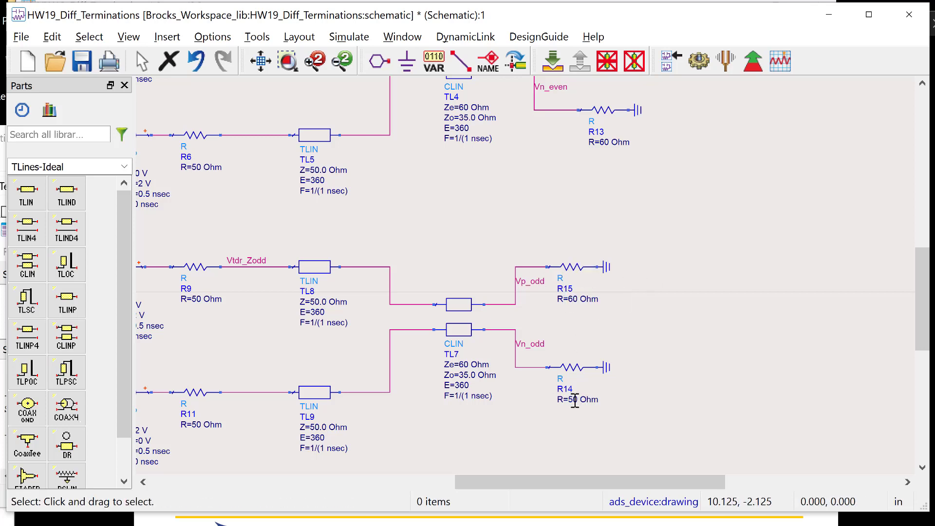
{"action": "double_click", "coordinate": [574, 400]}
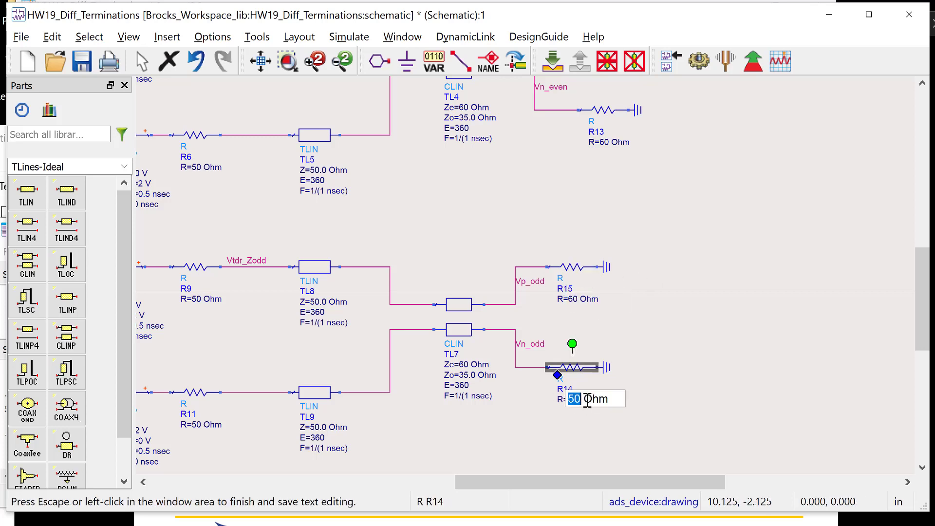
{"action": "left_click", "coordinate": [846, 258]}
{"action": "mouse_move", "coordinate": [924, 301]}
{"action": "left_mouse_down"}
{"action": "mouse_move", "coordinate": [927, 286]}
{"action": "mouse_move", "coordinate": [924, 299]}
{"action": "left_mouse_up"}
- Compare the schematic's terminations with the Π termination network on the PowerPoint slide
{"action": "key", "text": "alt+Tab"}
{"action": "key", "text": "alt+Tab"}
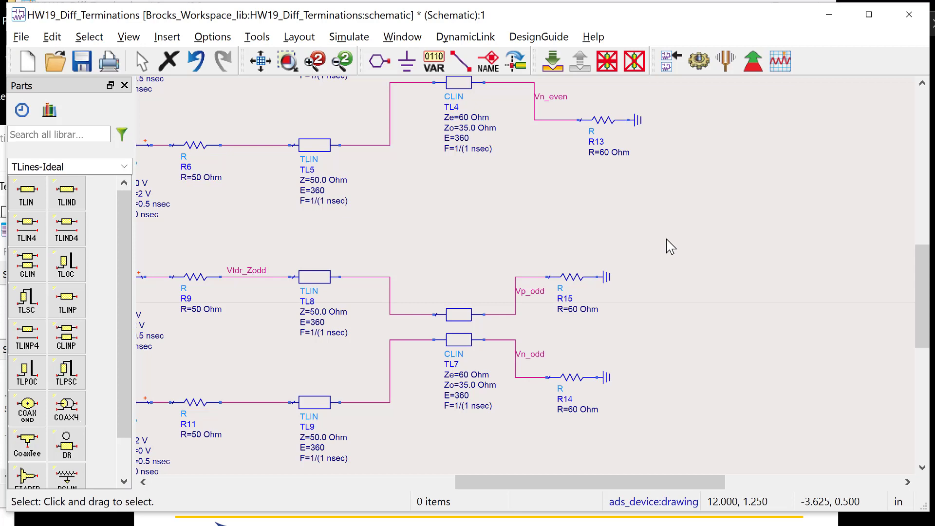
{"action": "key", "text": "alt+Tab"}
{"action": "key", "text": "alt+Tab"}
{"action": "key", "text": "alt+shift+Tab"}
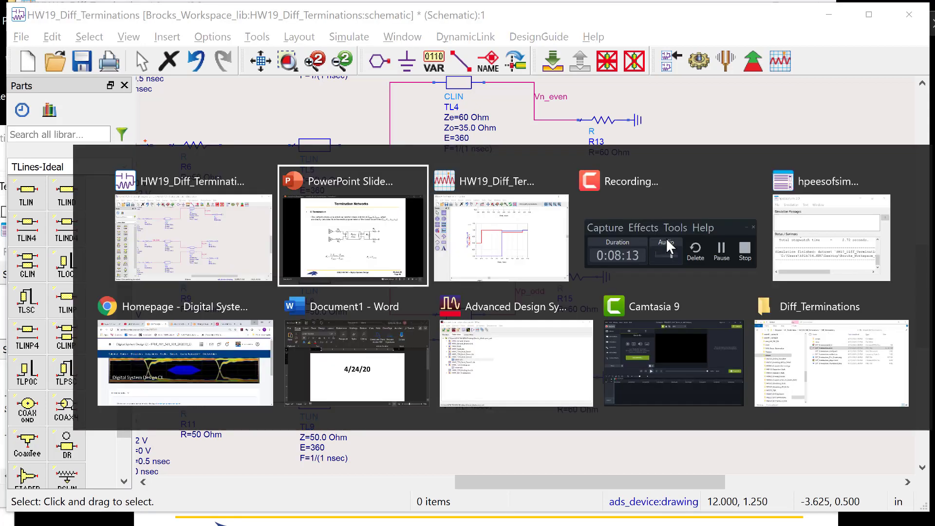
{"action": "left_click", "coordinate": [682, 222]}
- Save and resimulate the schematic, and read the Vtdr_Zeven trace near 2.5 nsec on the even-mode plot
{"action": "key", "text": "ctrl+s"}
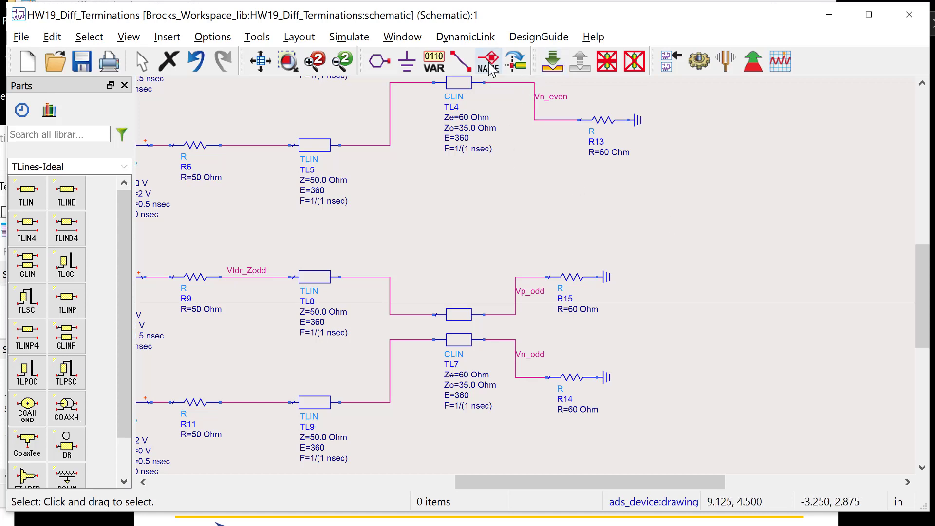
{"action": "left_click", "coordinate": [699, 62]}
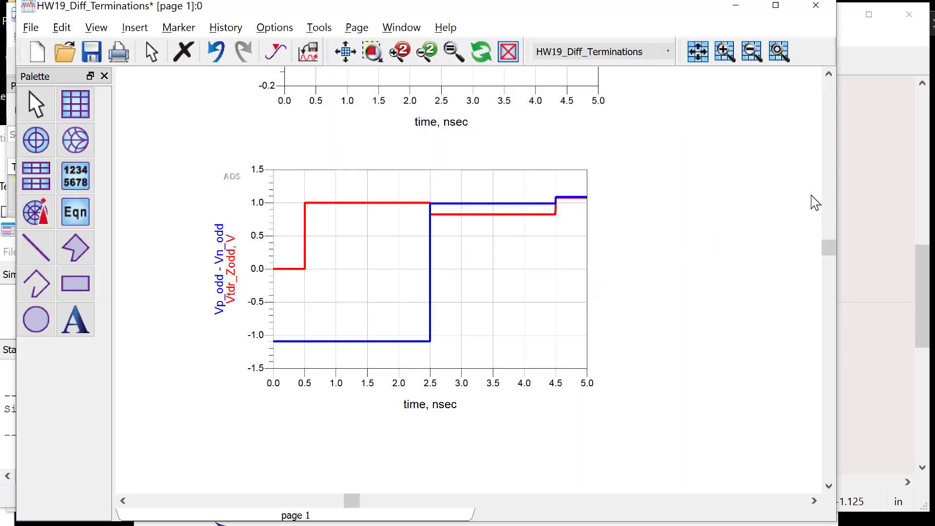
{"action": "left_click_drag", "start_coordinate": [827, 246], "coordinate": [830, 216]}
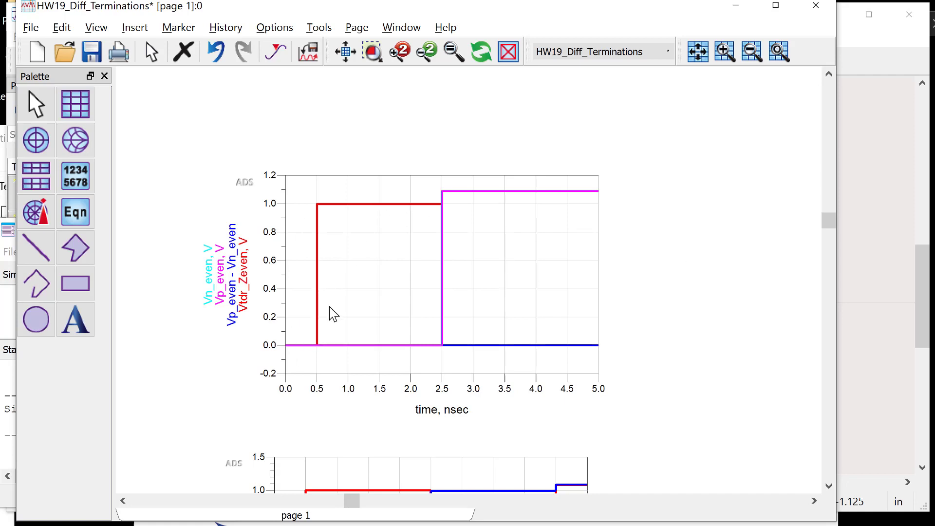
{"action": "key", "text": "alt+Tab"}
{"action": "mouse_move", "coordinate": [443, 212]}
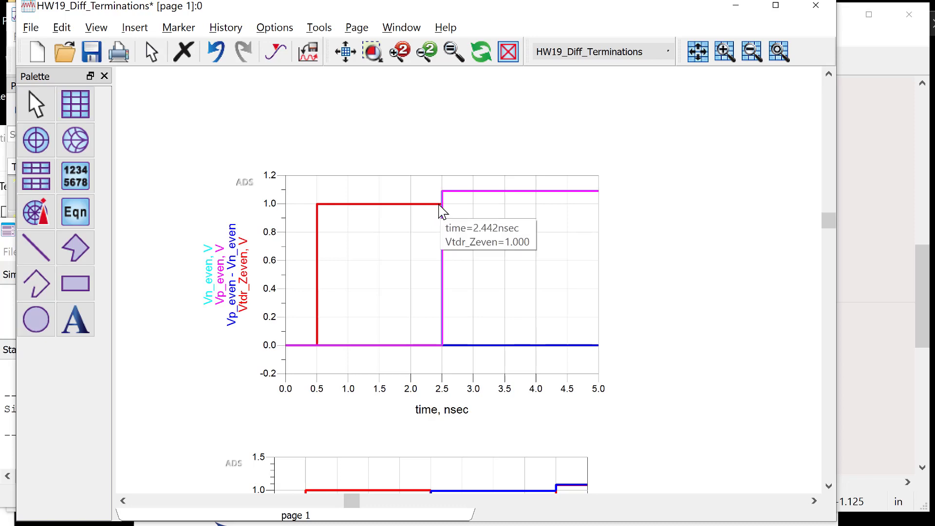
- Set the impedance Z of the even-mode input lines TL6 and TL5 to 60 Ohm each
{"action": "left_click", "coordinate": [899, 211]}
{"action": "left_click_drag", "start_coordinate": [679, 480], "coordinate": [580, 475]}
{"action": "left_click_drag", "start_coordinate": [922, 279], "coordinate": [922, 231]}
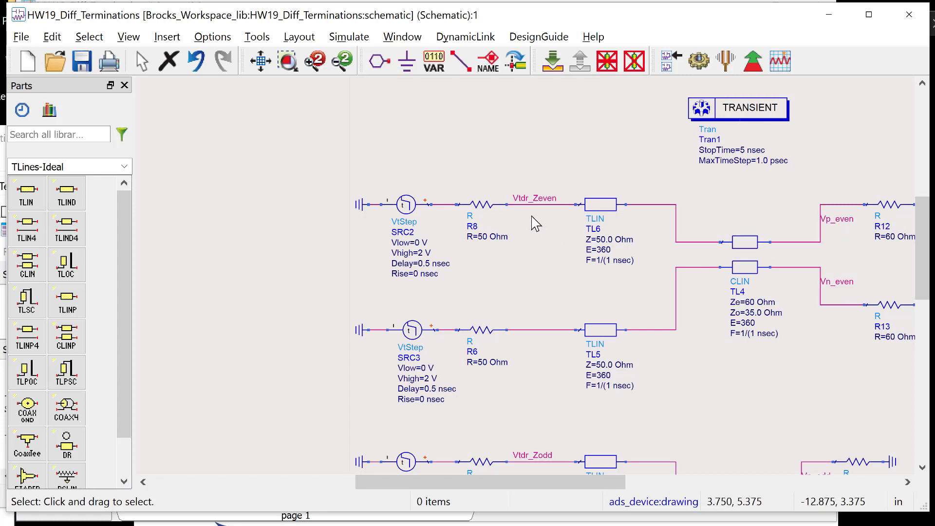
{"action": "double_click", "coordinate": [606, 239]}
{"action": "type", "text": "60"}
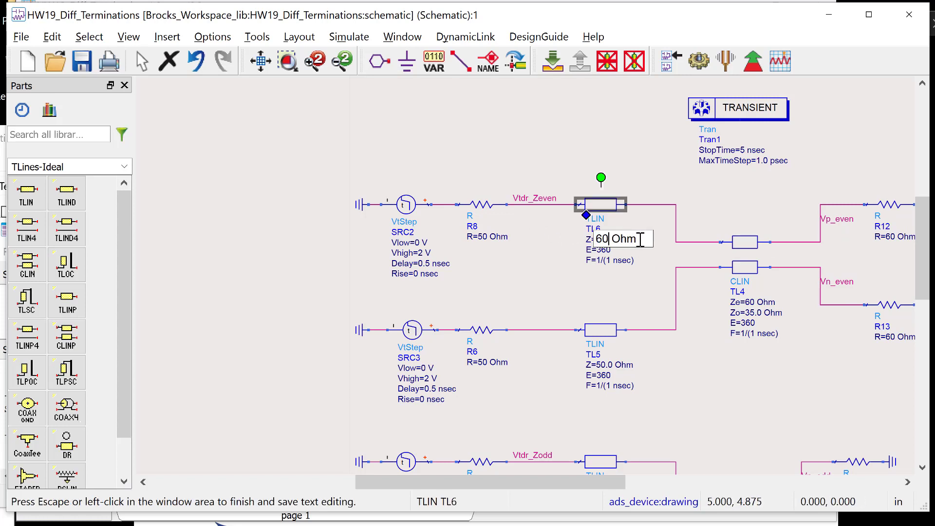
{"action": "left_click", "coordinate": [606, 369]}
{"action": "double_click", "coordinate": [606, 368]}
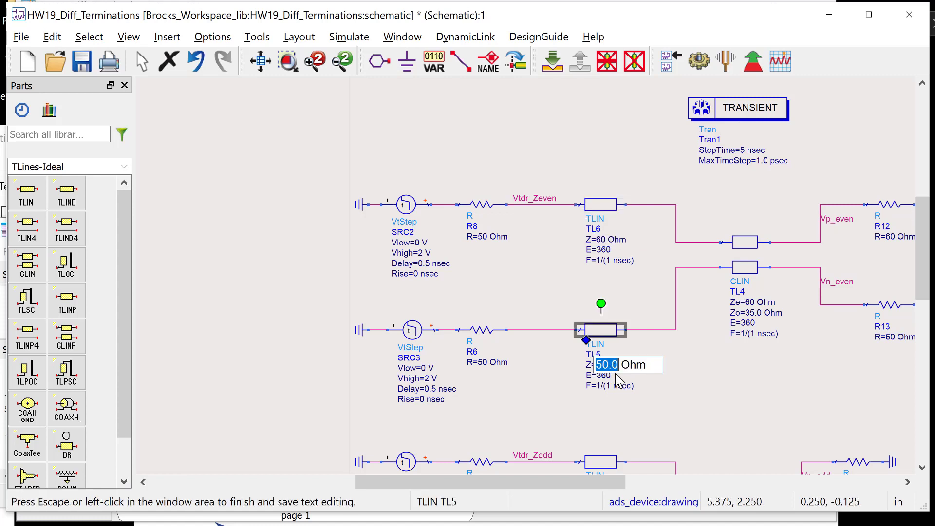
{"action": "type", "text": "60"}
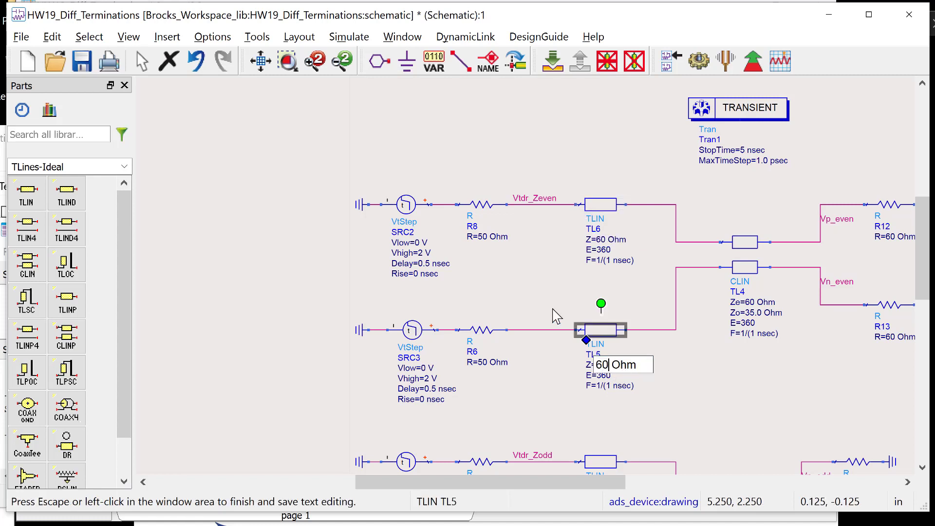
- Set the even-mode source resistors R8 and R6 to 60 Ohm each
{"action": "left_click", "coordinate": [493, 243]}
{"action": "double_click", "coordinate": [488, 237]}
{"action": "type", "text": "60"}
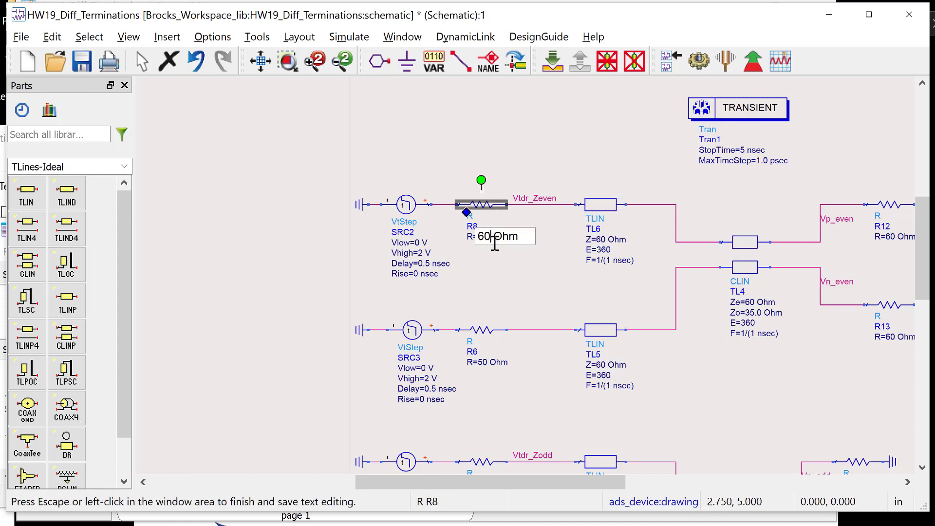
{"action": "left_click", "coordinate": [484, 362]}
{"action": "double_click", "coordinate": [484, 362]}
{"action": "type", "text": "60"}
{"action": "left_click", "coordinate": [549, 182]}
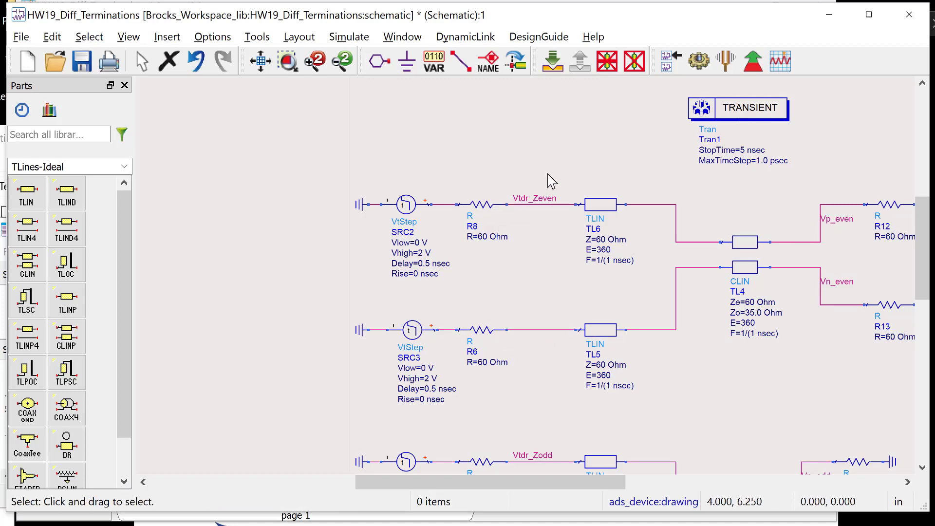
- Save the schematic and rerun the transient simulation with the 60 Ohm even-mode source side
{"action": "key", "text": "alt+Tab"}
{"action": "key", "text": "alt+Tab"}
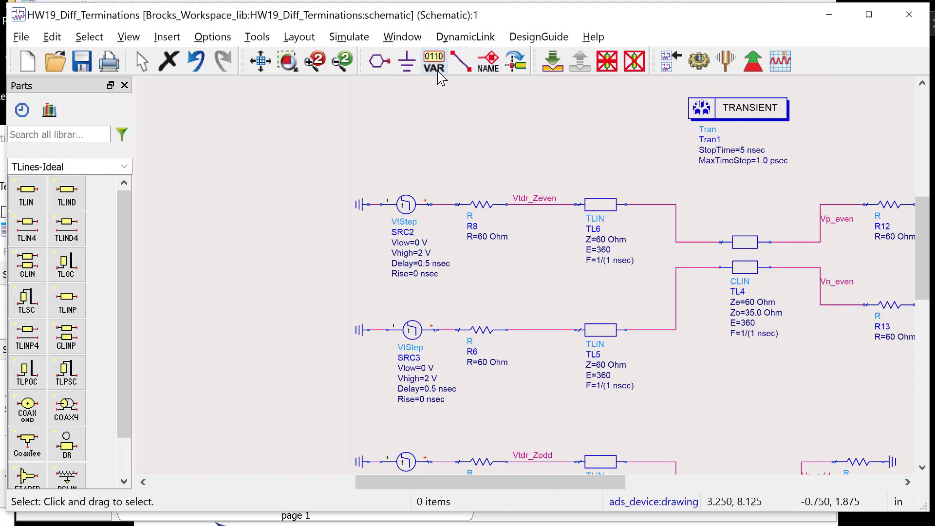
{"action": "left_click", "coordinate": [699, 61]}
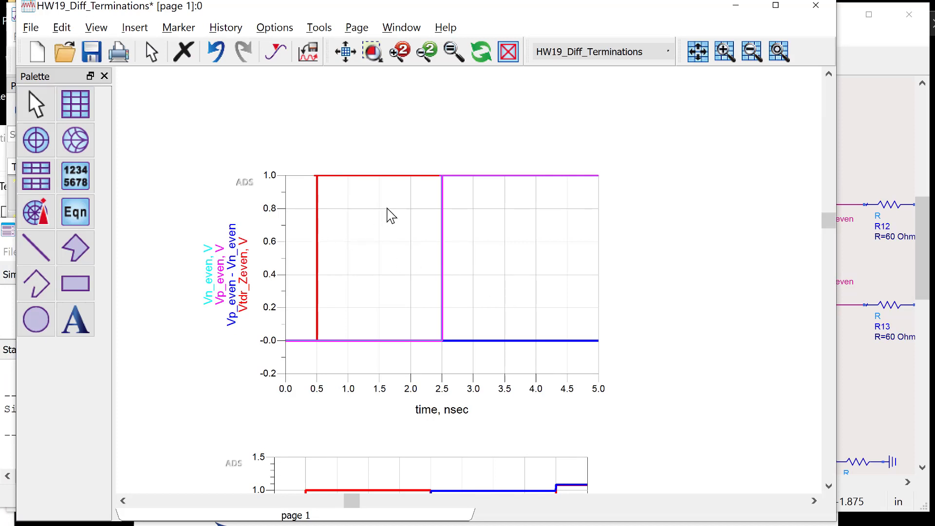
- Turn off auto scaling for the even-mode plot's Y axis and set its maximum to 1.5
{"action": "left_click", "coordinate": [392, 225]}
{"action": "left_click_drag", "start_coordinate": [390, 225], "coordinate": [390, 235]}
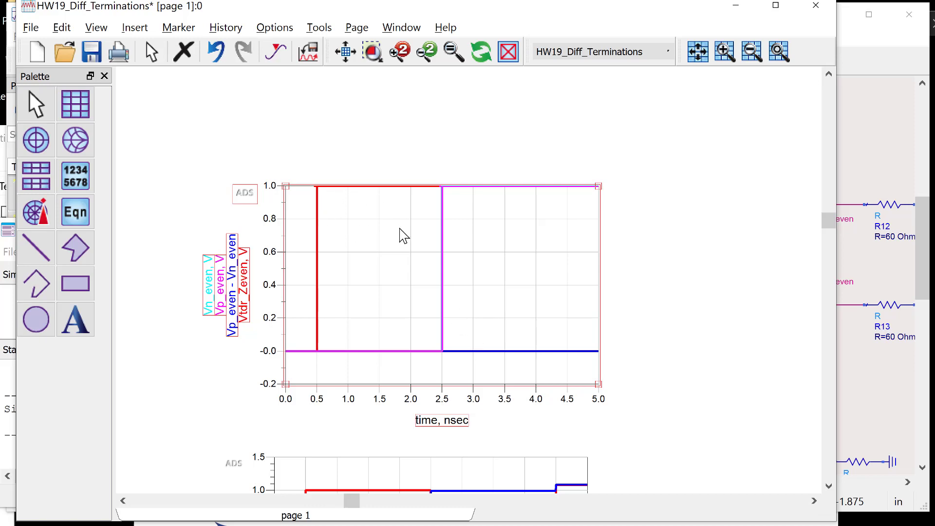
{"action": "double_click", "coordinate": [416, 267]}
{"action": "left_click", "coordinate": [302, 63]}
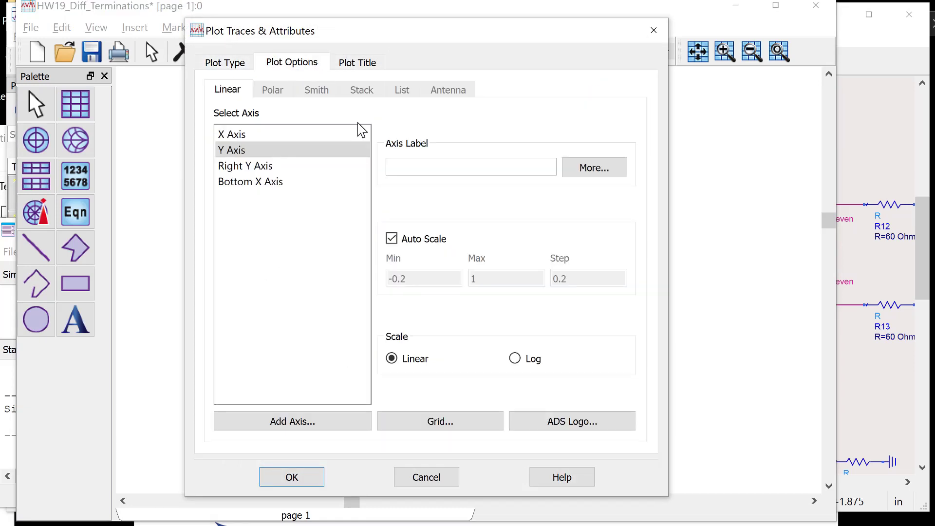
{"action": "left_click", "coordinate": [392, 238]}
{"action": "double_click", "coordinate": [484, 278]}
{"action": "type", "text": "1.5"}
{"action": "key", "text": "Return"}
- Compare the even-mode plot with the schematic, and examine the odd-mode plot's Vtdr_Zodd and differential traces
{"action": "left_click", "coordinate": [922, 204]}
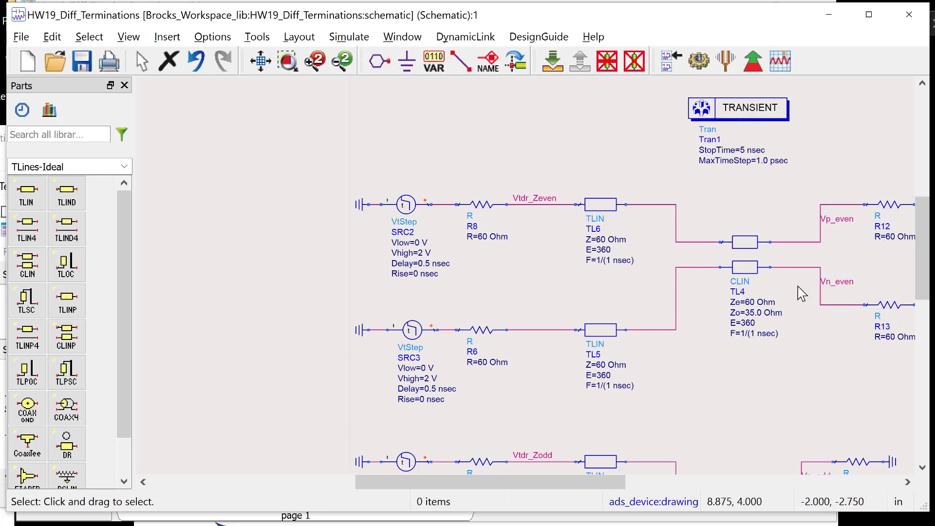
{"action": "key", "text": "alt+Tab"}
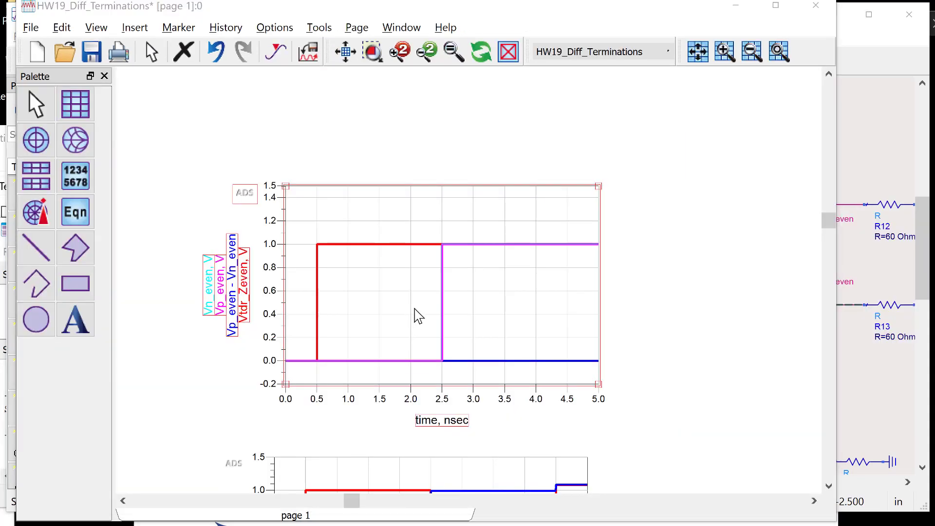
{"action": "key", "text": "alt+Tab"}
{"action": "key", "text": "alt+Tab"}
{"action": "key", "text": "alt+shift+Tab"}
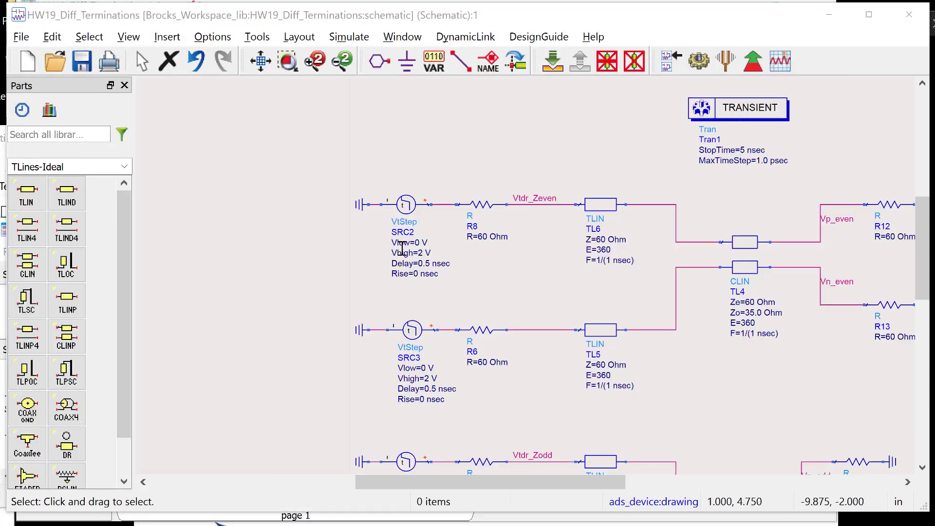
{"action": "key", "text": "alt+Tab"}
{"action": "key", "text": "alt+Tab"}
{"action": "key", "text": "alt+shift+Tab"}
{"action": "key", "text": "alt+shift+Tab"}
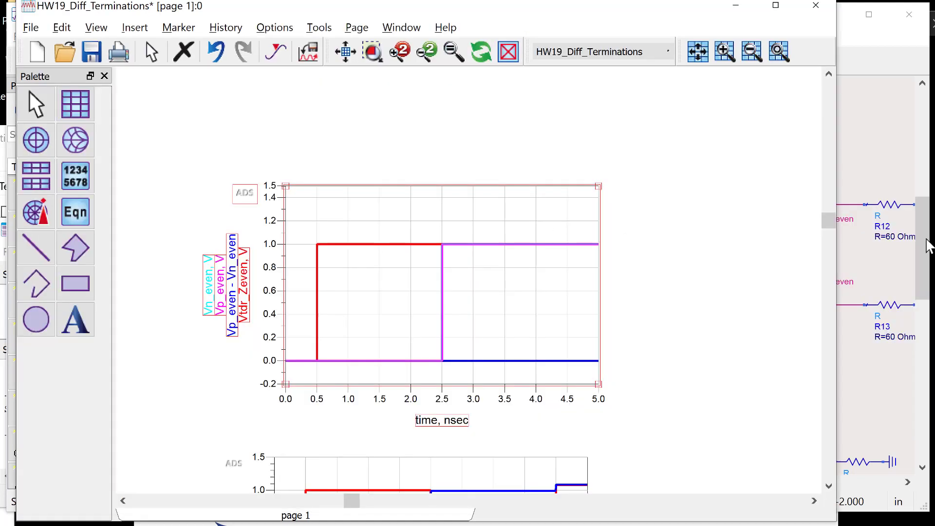
{"action": "left_click_drag", "start_coordinate": [835, 217], "coordinate": [842, 248]}
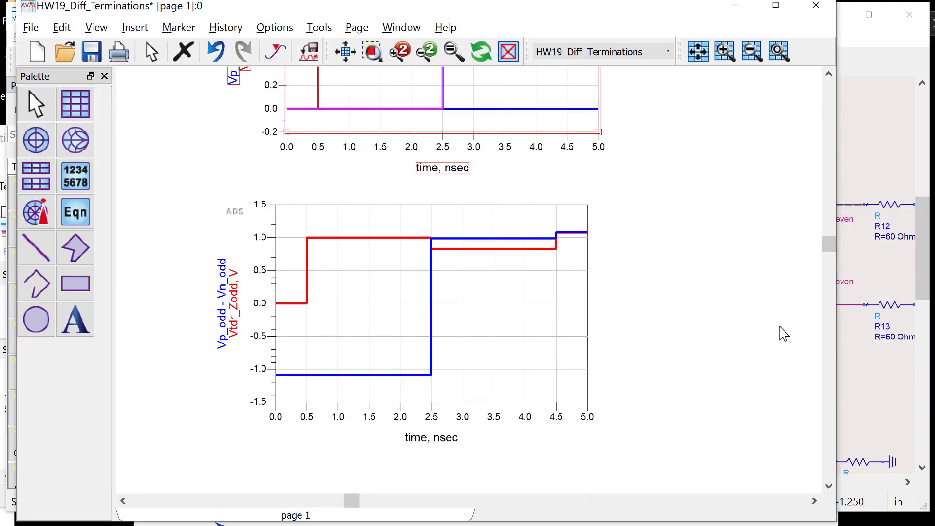
- Set the odd-mode source resistor R9 and the impedance of its input line TL8 to 60 Ohm
{"action": "left_click", "coordinate": [907, 156]}
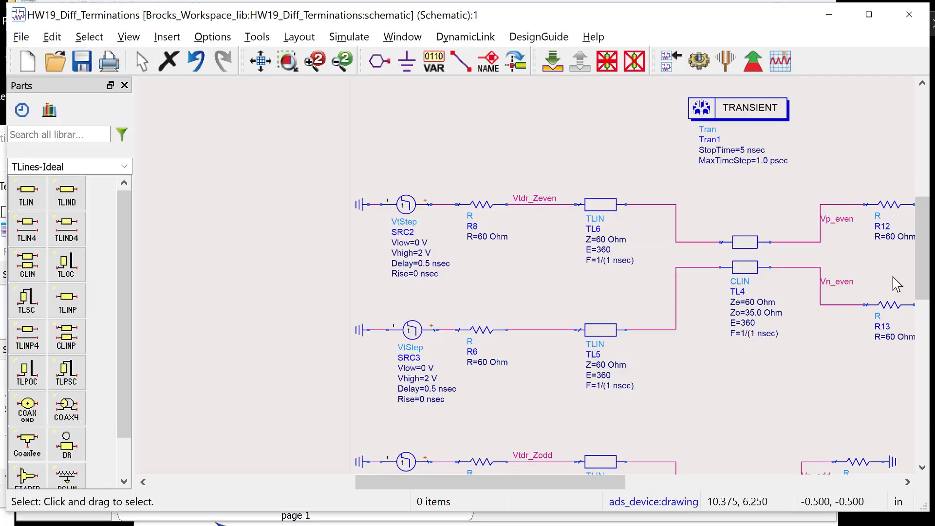
{"action": "left_click_drag", "start_coordinate": [923, 290], "coordinate": [923, 310]}
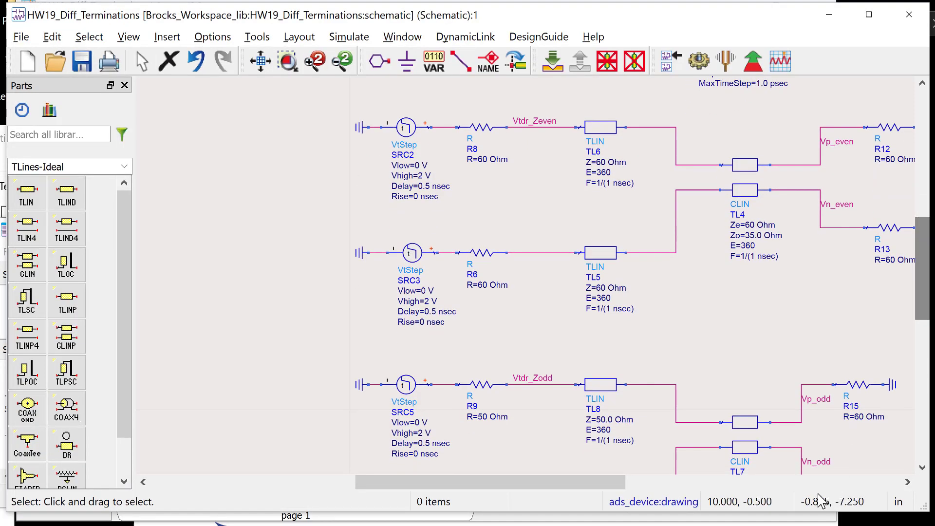
{"action": "left_click_drag", "start_coordinate": [614, 492], "coordinate": [653, 492]}
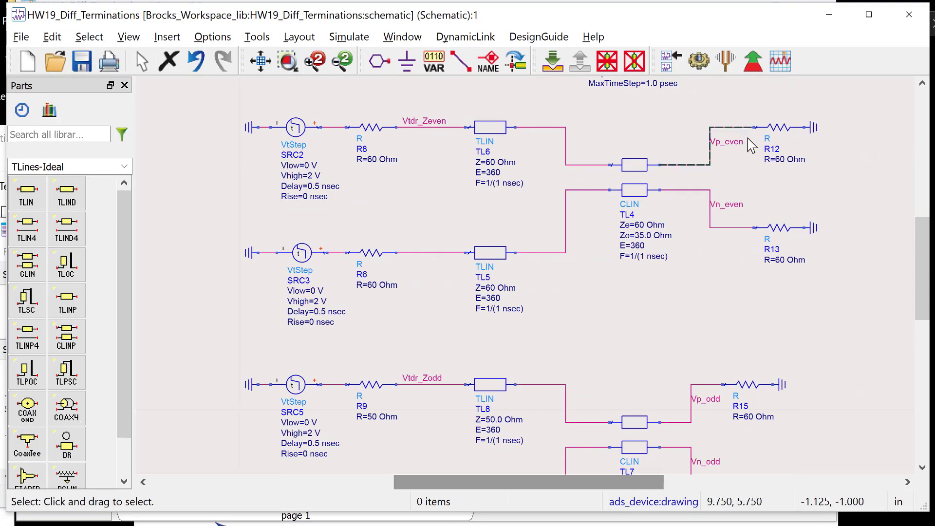
{"action": "left_click_drag", "start_coordinate": [919, 261], "coordinate": [919, 289]}
{"action": "double_click", "coordinate": [376, 309]}
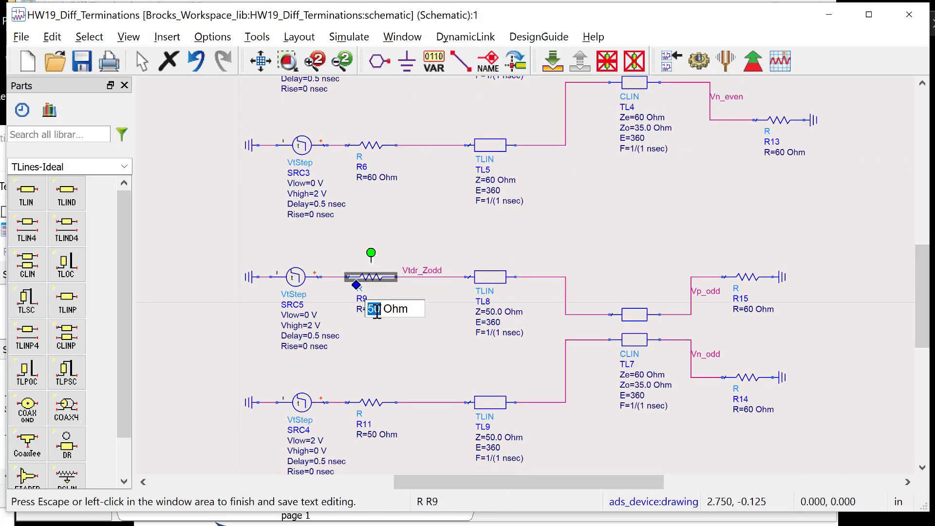
{"action": "type", "text": "60"}
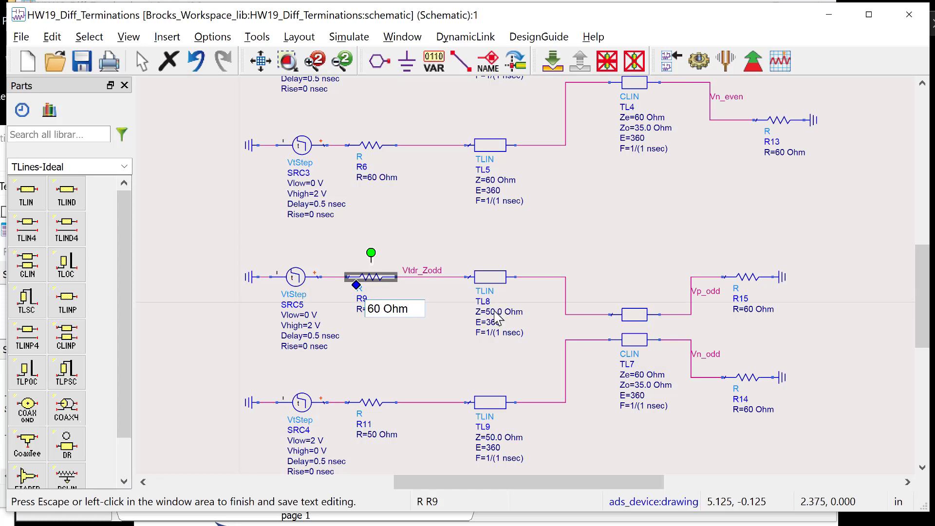
{"action": "left_click", "coordinate": [495, 317]}
{"action": "double_click", "coordinate": [495, 316]}
{"action": "type", "text": "60 Ohm"}
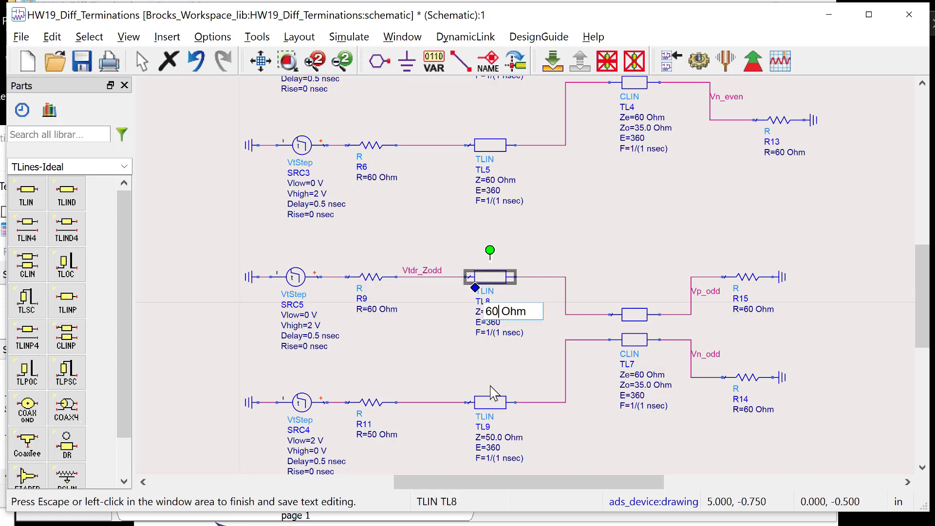
- Set the impedance of the odd-mode input line TL9 and its source resistor R11 to 60 Ohm
{"action": "left_click", "coordinate": [499, 438]}
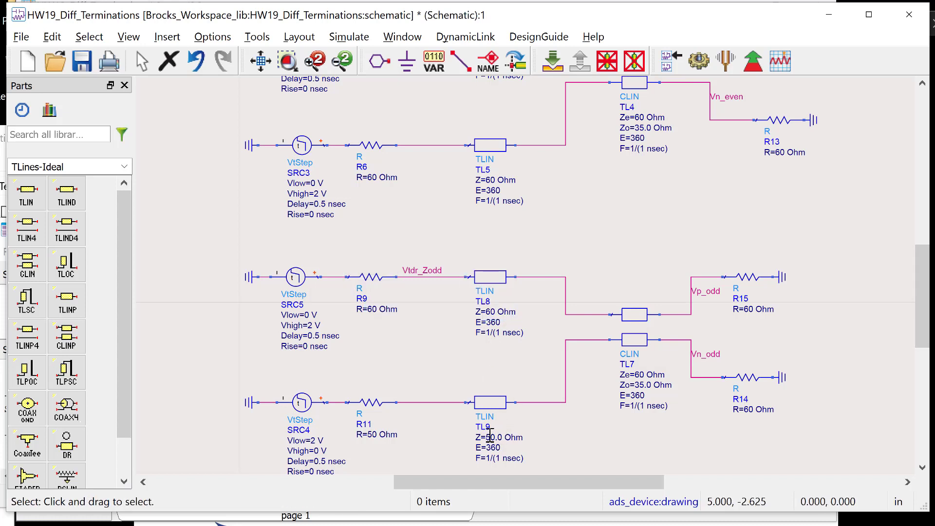
{"action": "double_click", "coordinate": [489, 437]}
{"action": "type", "text": "60"}
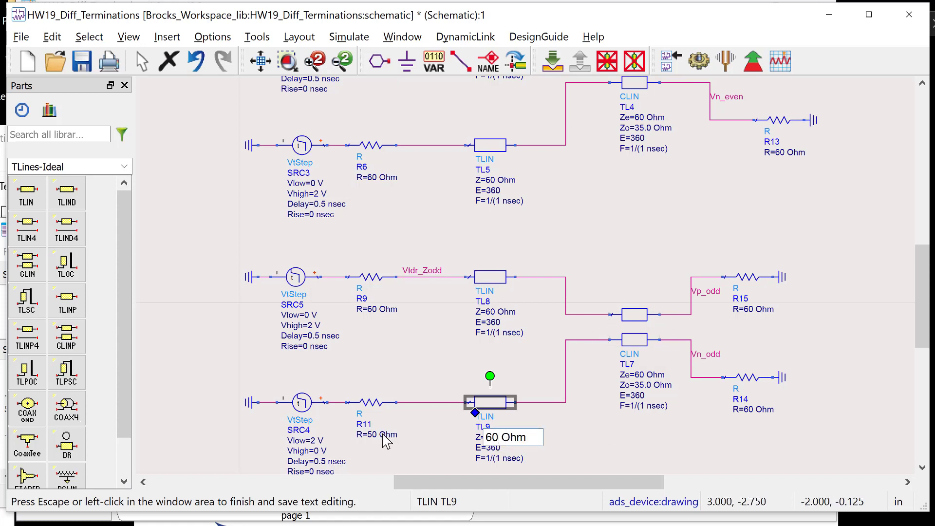
{"action": "double_click", "coordinate": [373, 434]}
{"action": "type", "text": "60"}
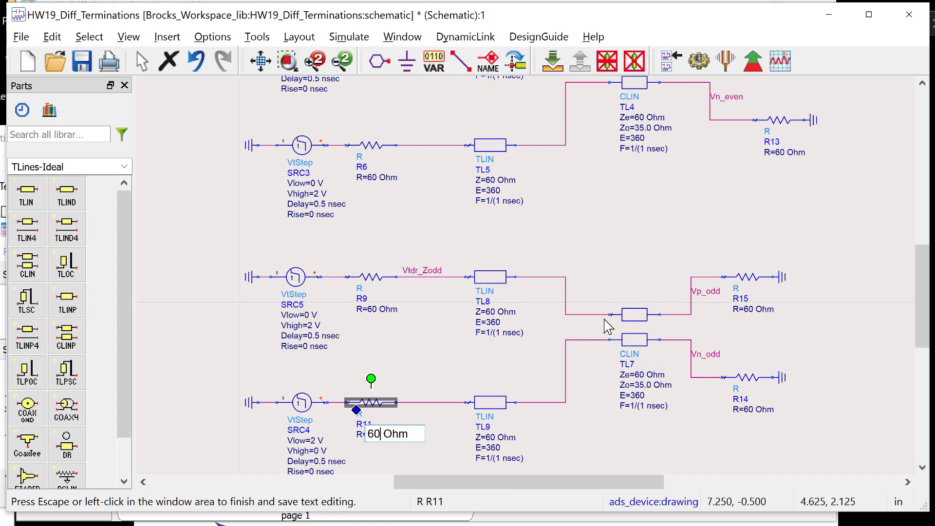
{"action": "left_click", "coordinate": [861, 238]}
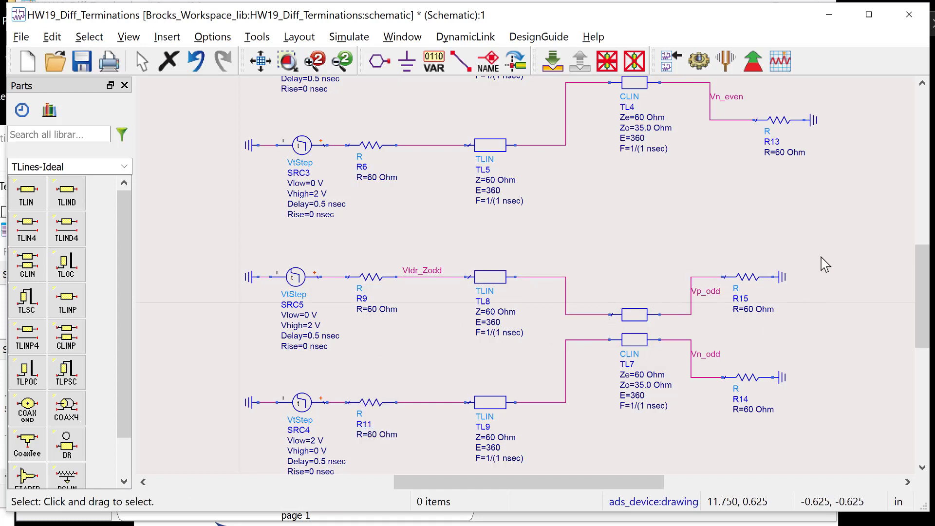
- Copy resistor R15, rotate the copy to vertical and place it between the Vp_even and Vn_even lines
{"action": "left_click", "coordinate": [753, 278]}
{"action": "key", "text": "ctrl+c"}
{"action": "key", "text": "ctrl+v"}
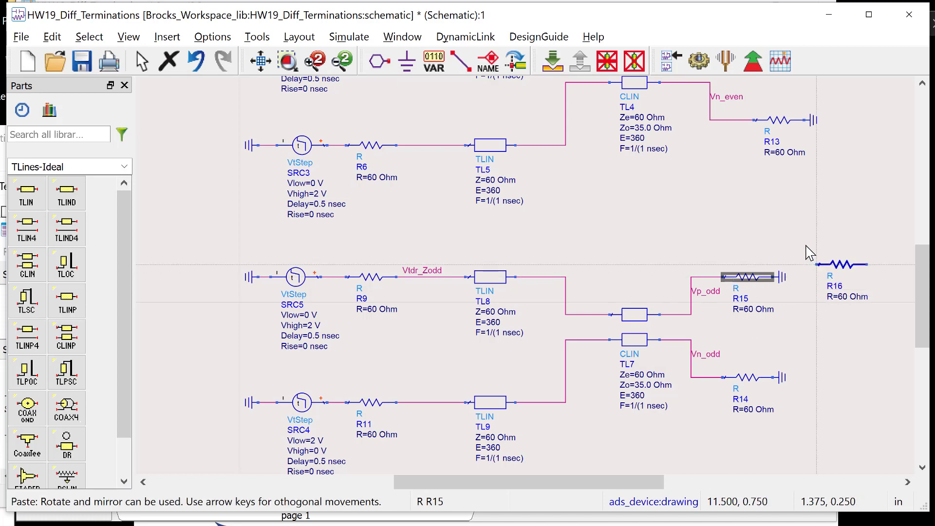
{"action": "key", "text": "ctrl+r"}
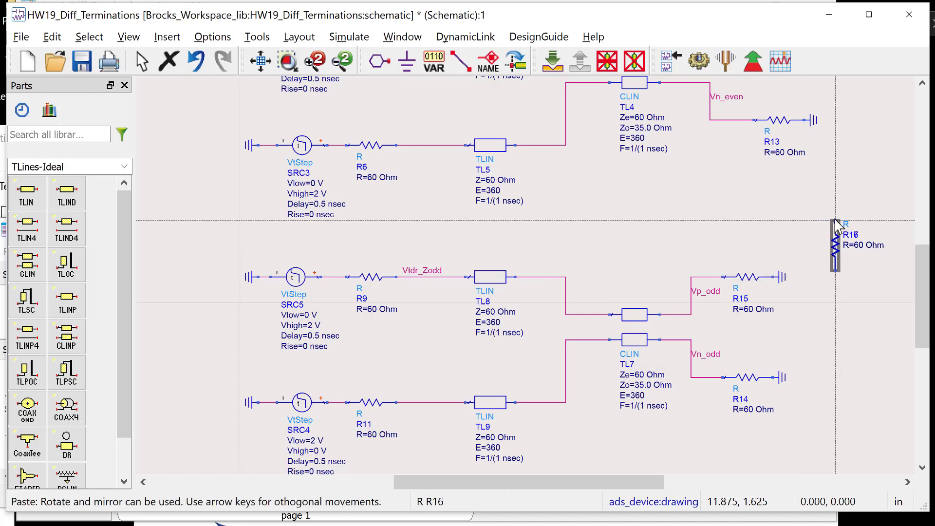
{"action": "left_click", "coordinate": [836, 221]}
{"action": "left_click_drag", "start_coordinate": [924, 289], "coordinate": [924, 253]}
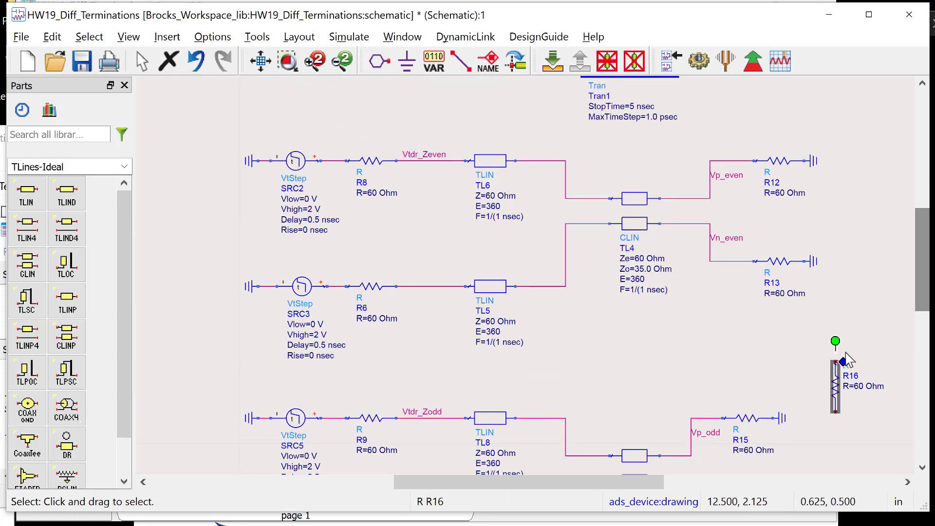
{"action": "left_click_drag", "start_coordinate": [828, 366], "coordinate": [772, 212]}
{"action": "left_click", "coordinate": [849, 192]}
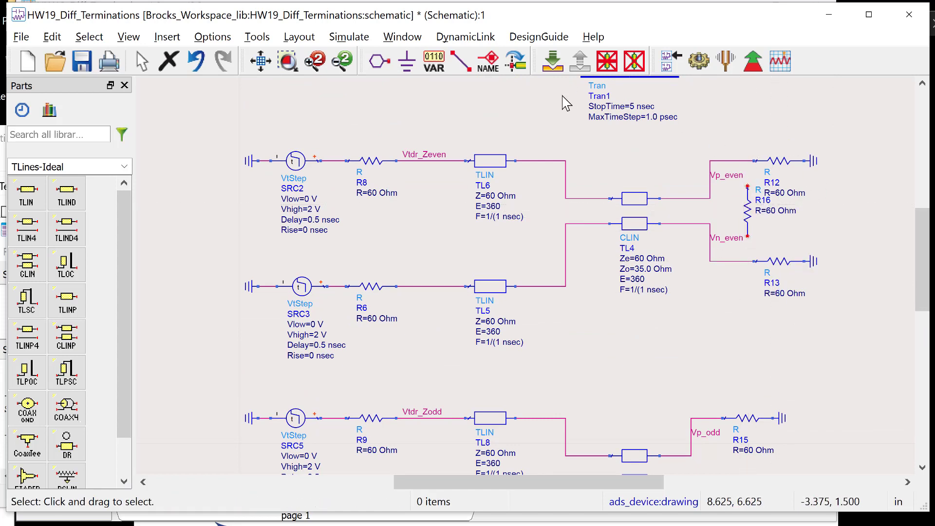
- Wire the vertical resistor R16 to the Vp_even and Vn_even nets and center it between them
{"action": "left_click", "coordinate": [461, 60]}
{"action": "left_click", "coordinate": [747, 187]}
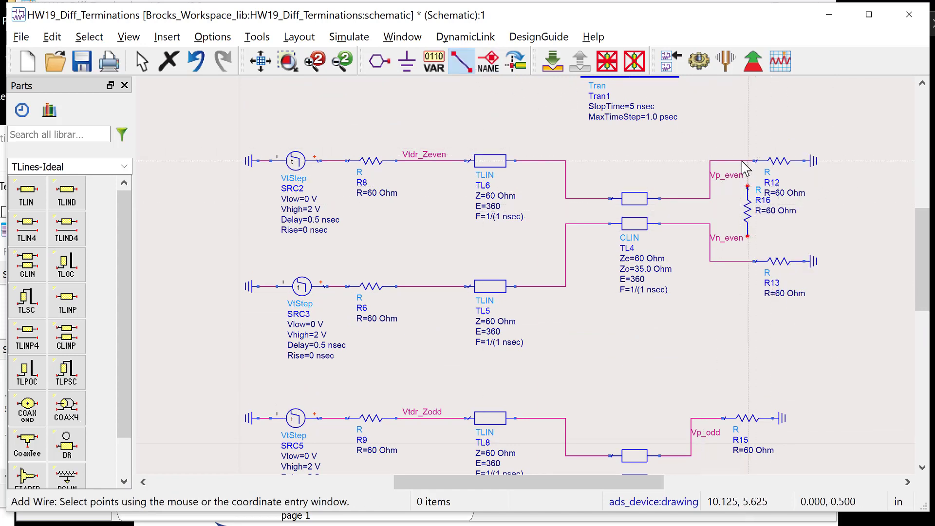
{"action": "left_click", "coordinate": [748, 161]}
{"action": "left_click", "coordinate": [747, 236]}
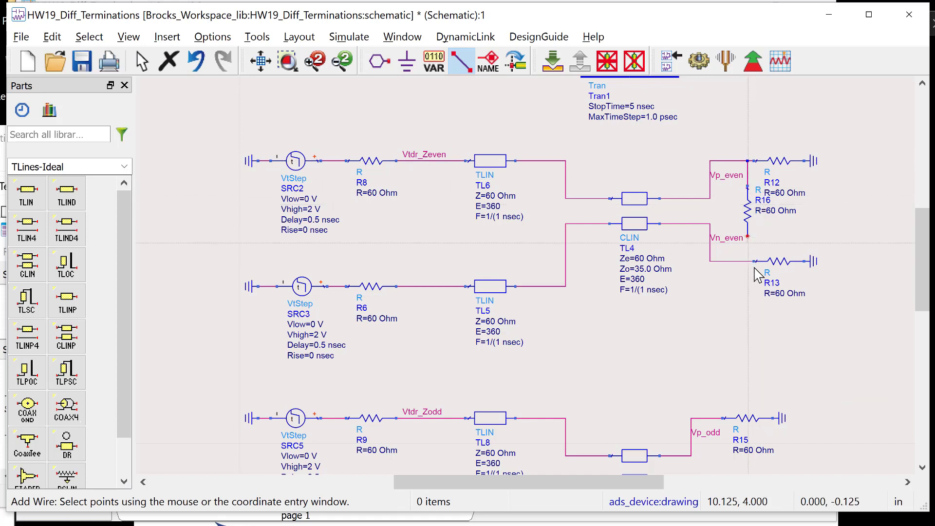
{"action": "left_click", "coordinate": [749, 261]}
{"action": "key", "text": "Escape"}
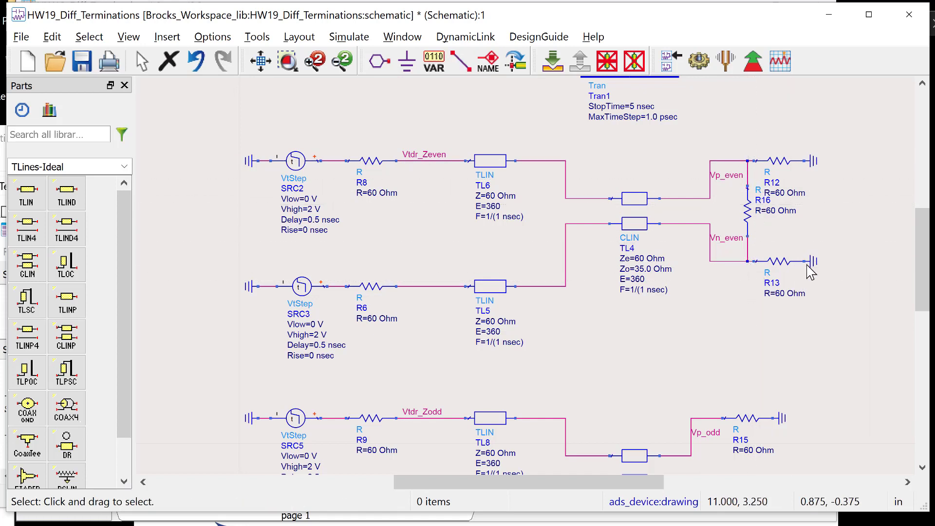
{"action": "left_click", "coordinate": [752, 229]}
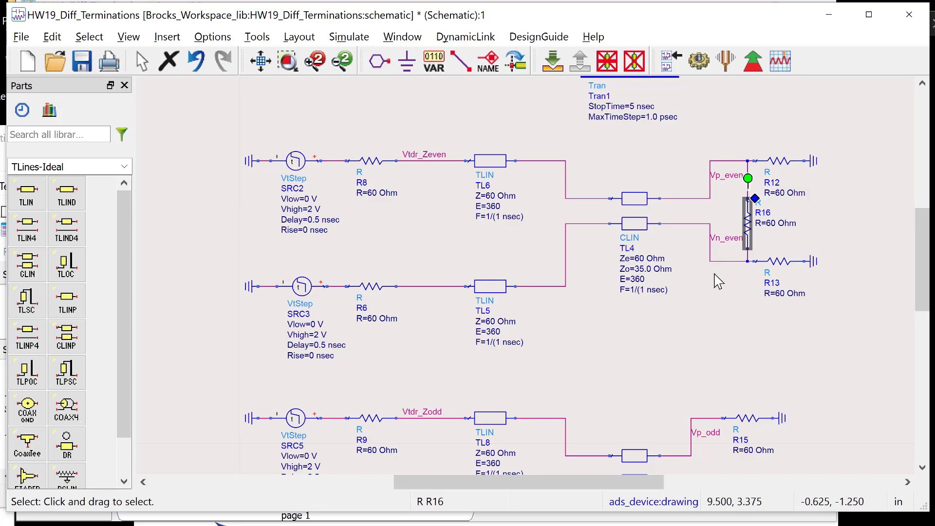
- Check the R1 formula of the Π termination on the PowerPoint slide and return to the schematic
{"action": "key", "text": "alt+Tab"}
{"action": "key", "text": "alt+Tab"}
{"action": "key", "text": "alt+Tab"}
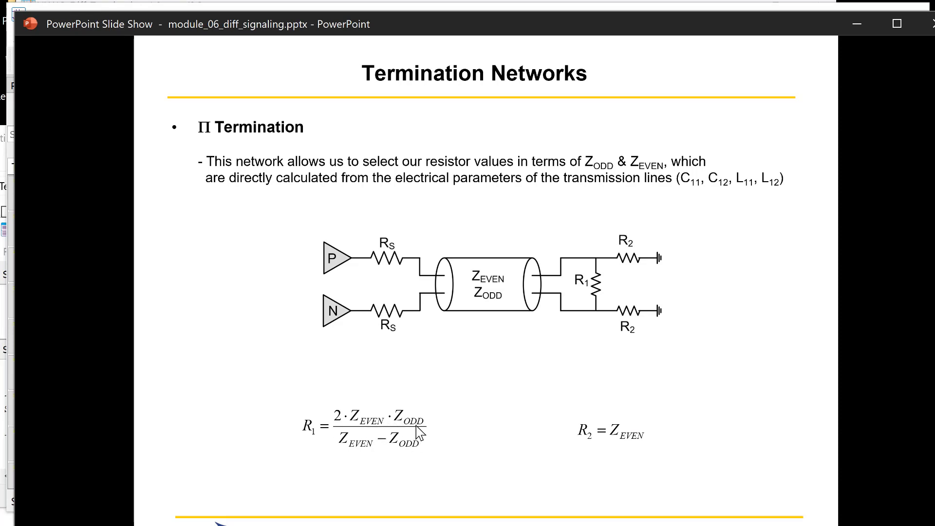
{"action": "key", "text": "alt+Tab"}
{"action": "key", "text": "alt+Tab"}
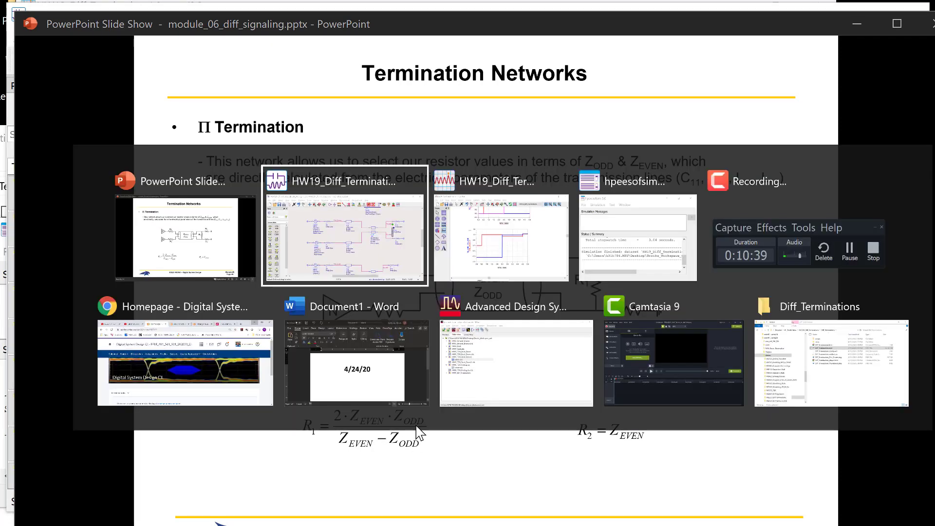
- Switch back to the ADS schematic and set resistor R16 between Vp_even and Vn_even to 168 Ohm
{"action": "key", "text": "alt+shift+Tab"}
{"action": "left_click", "coordinate": [892, 298]}
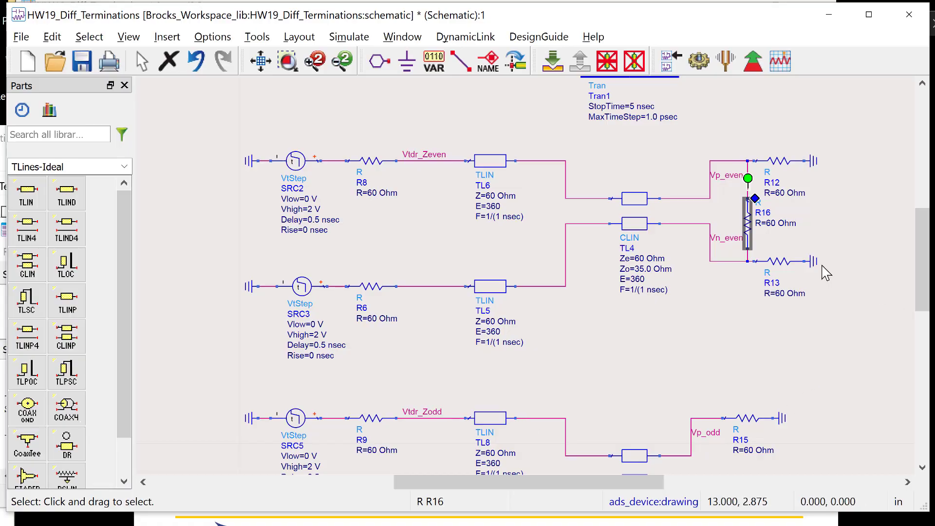
{"action": "left_click", "coordinate": [770, 224]}
{"action": "type", "text": "168"}
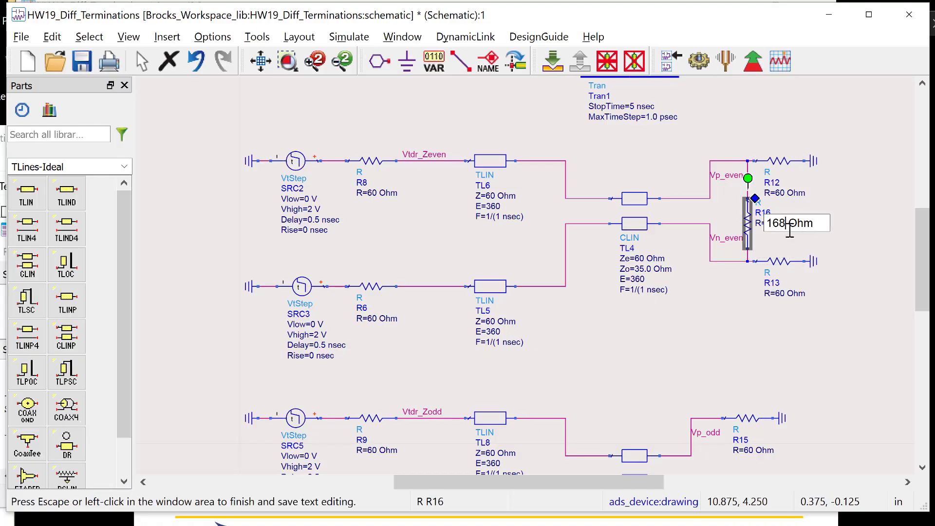
{"action": "left_click", "coordinate": [892, 206]}
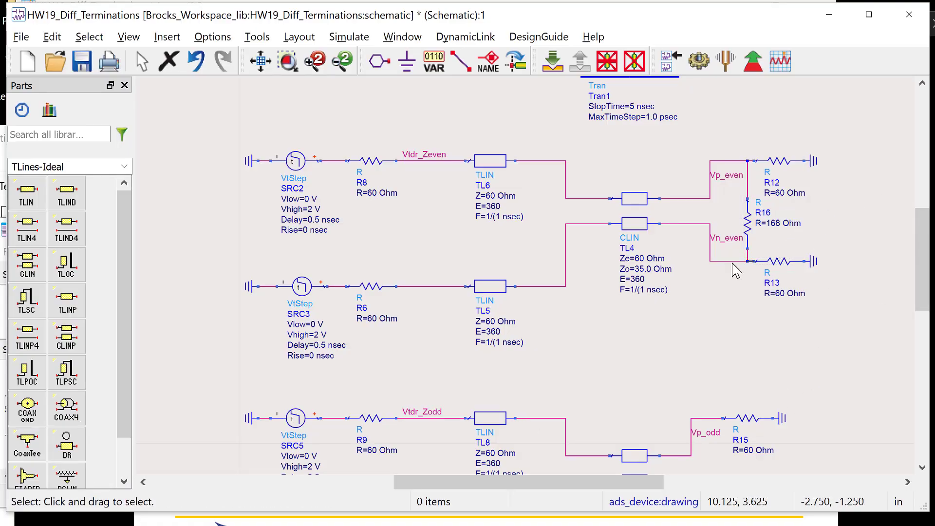
- Copy the 168 Ohm resistor R16 and place the copy vertically between the Vp_odd and Vn_odd lines
{"action": "left_click", "coordinate": [749, 229]}
{"action": "left_click_drag", "start_coordinate": [925, 282], "coordinate": [884, 333]}
{"action": "key", "text": "ctrl+v"}
{"action": "left_click", "coordinate": [729, 341]}
{"action": "left_click", "coordinate": [837, 271]}
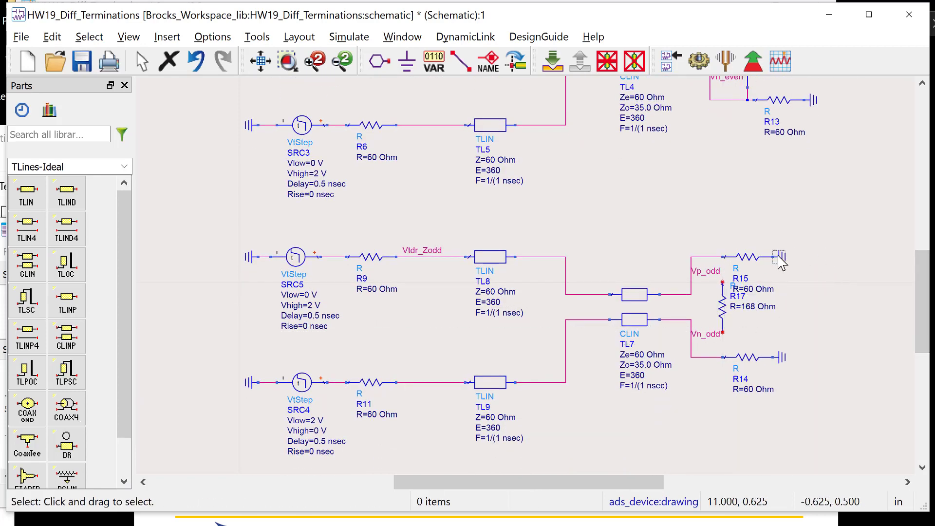
- Wire the upper end of R17 to the Vp_odd line and its lower end to the Vn_odd line
{"action": "left_click", "coordinate": [461, 61]}
{"action": "left_click", "coordinate": [723, 283]}
{"action": "left_click", "coordinate": [723, 257]}
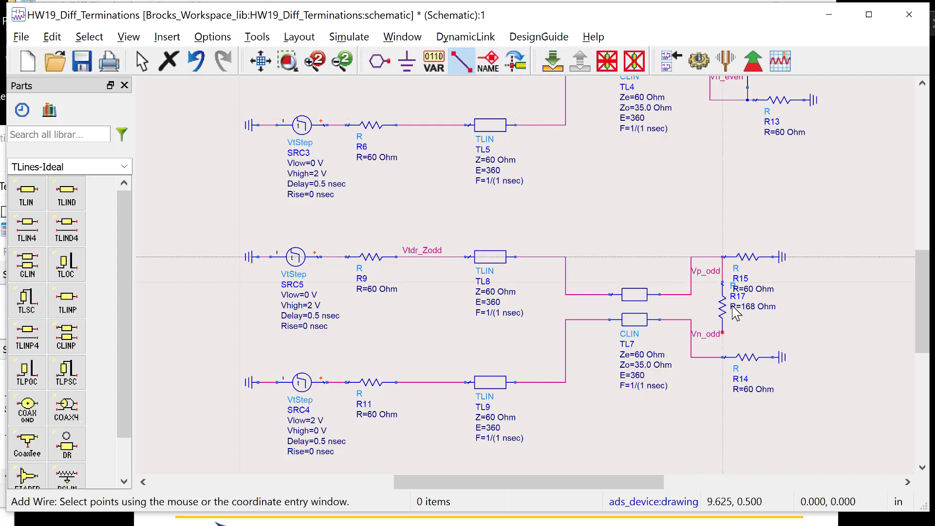
{"action": "left_click", "coordinate": [723, 358]}
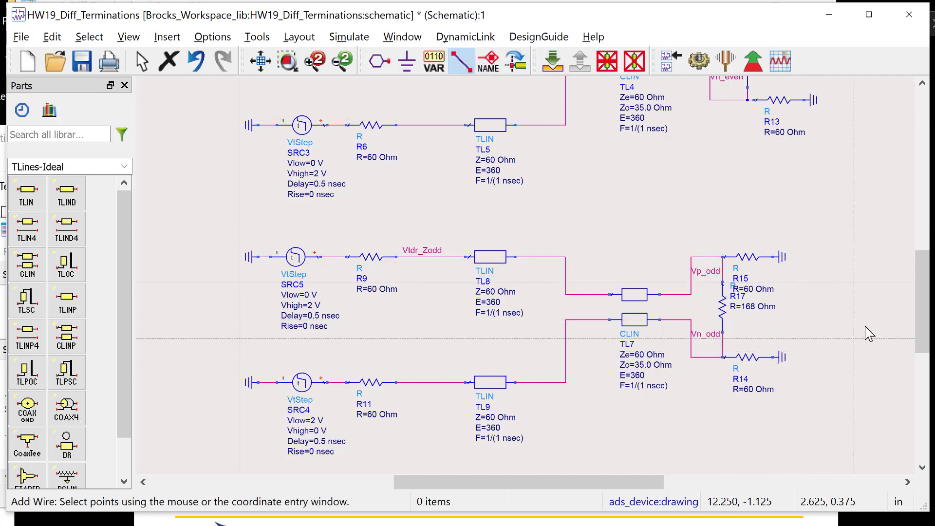
{"action": "key", "text": "Escape"}
- Shift the odd-mode termination resistors R15 and R14 with their grounds outward, clear of R17's labels
{"action": "left_click_drag", "start_coordinate": [919, 309], "coordinate": [920, 277]}
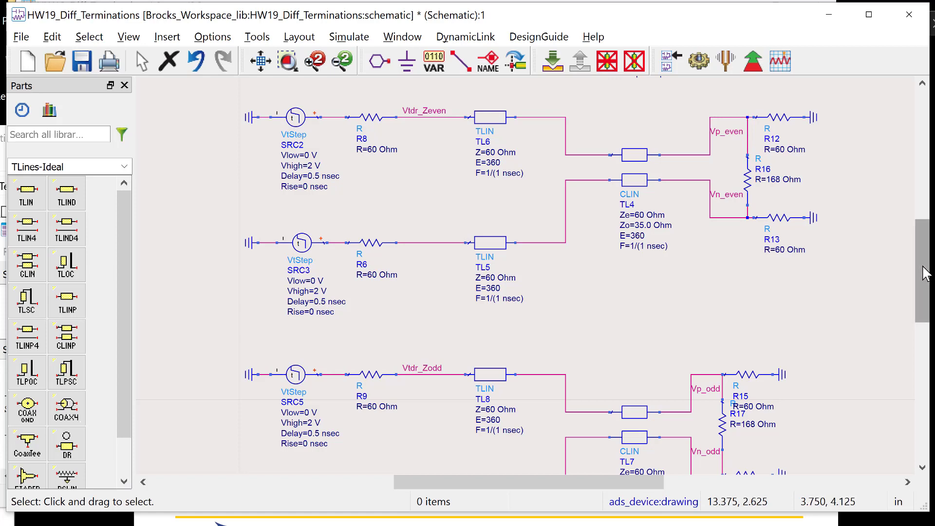
{"action": "scroll", "coordinate": [920, 309], "scroll_direction": "down", "scroll_amount": 2}
{"action": "left_click_drag", "start_coordinate": [808, 286], "coordinate": [768, 293]}
{"action": "left_click", "coordinate": [744, 292], "text": "ctrl"}
{"action": "left_click", "coordinate": [829, 330]}
{"action": "left_click_drag", "start_coordinate": [787, 378], "coordinate": [777, 397]}
- Move the vertical bends of the Vn_odd and Vp_odd wires toward coupled line TL7, away from R17
{"action": "left_click", "coordinate": [721, 375]}
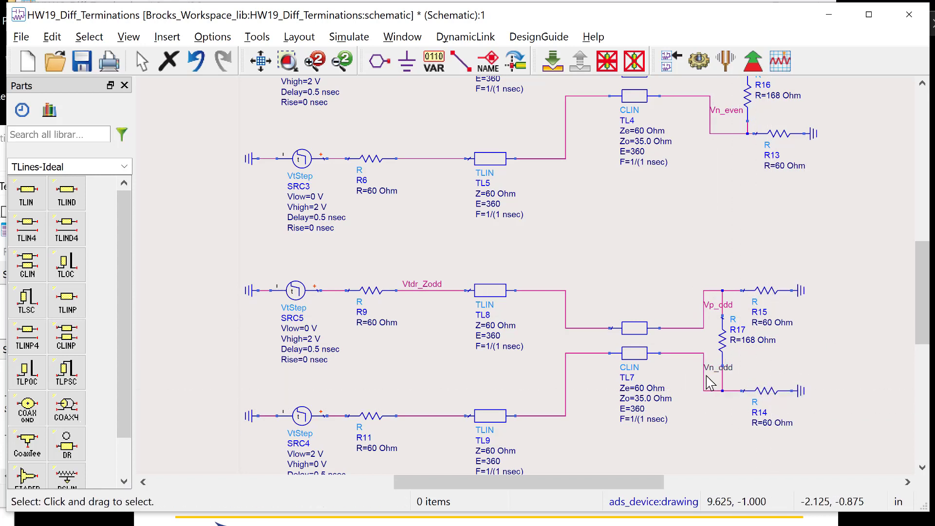
{"action": "left_click_drag", "start_coordinate": [707, 383], "coordinate": [689, 383]}
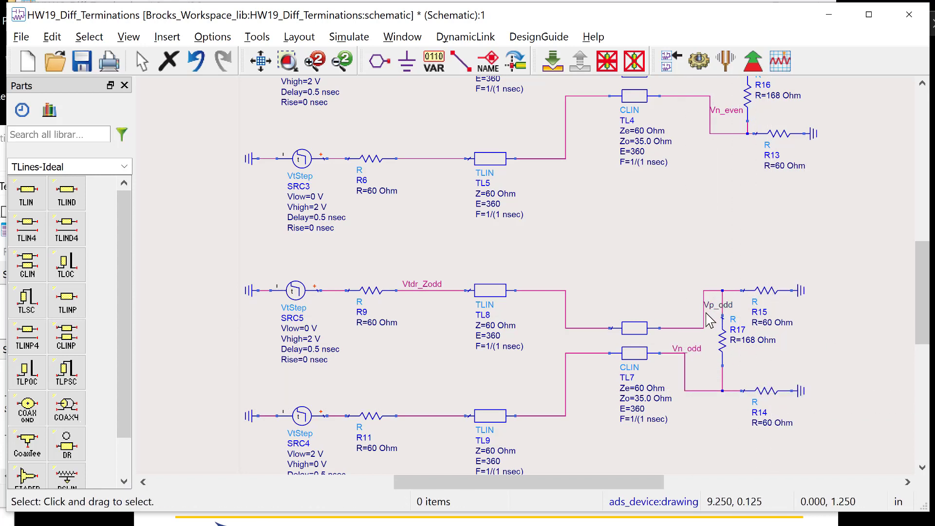
{"action": "left_click_drag", "start_coordinate": [704, 320], "coordinate": [684, 322]}
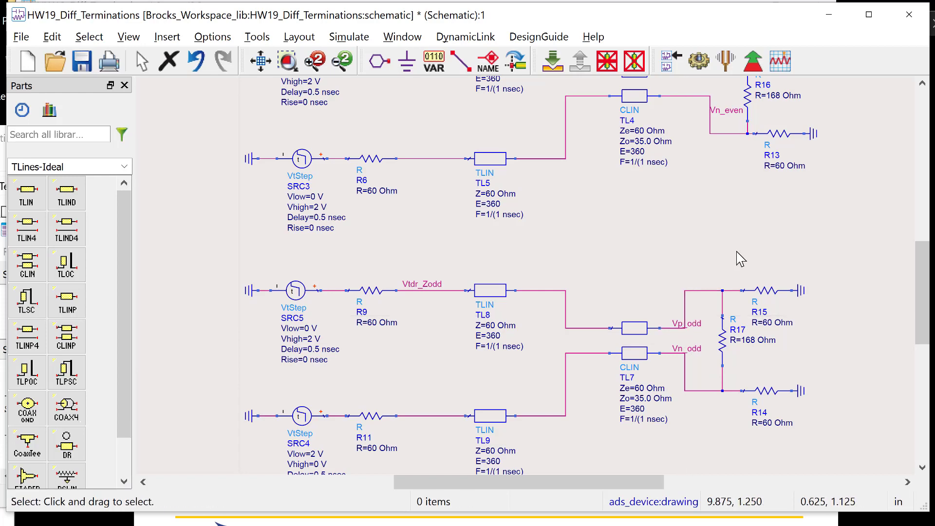
- Save the schematic, run the transient simulation and review the even- and odd-mode plots in the data display
{"action": "key", "text": "ctrl+s"}
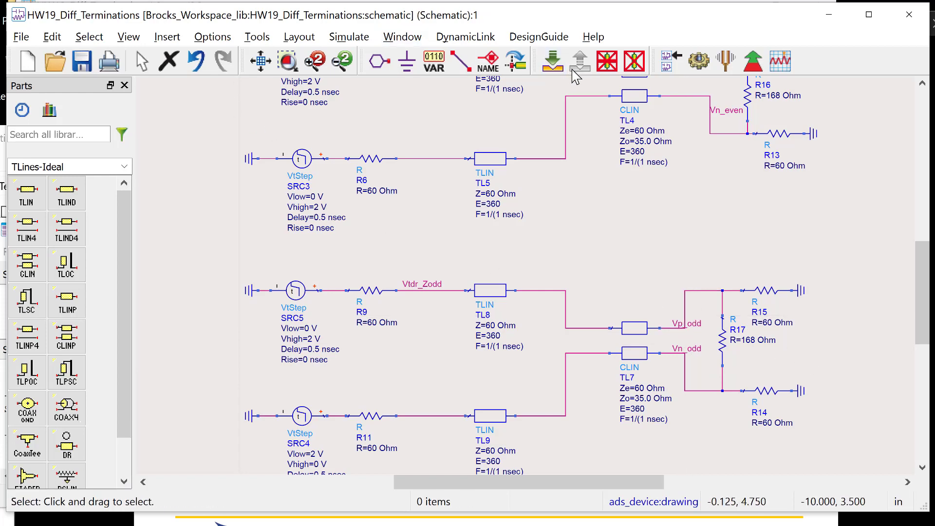
{"action": "left_click", "coordinate": [700, 68]}
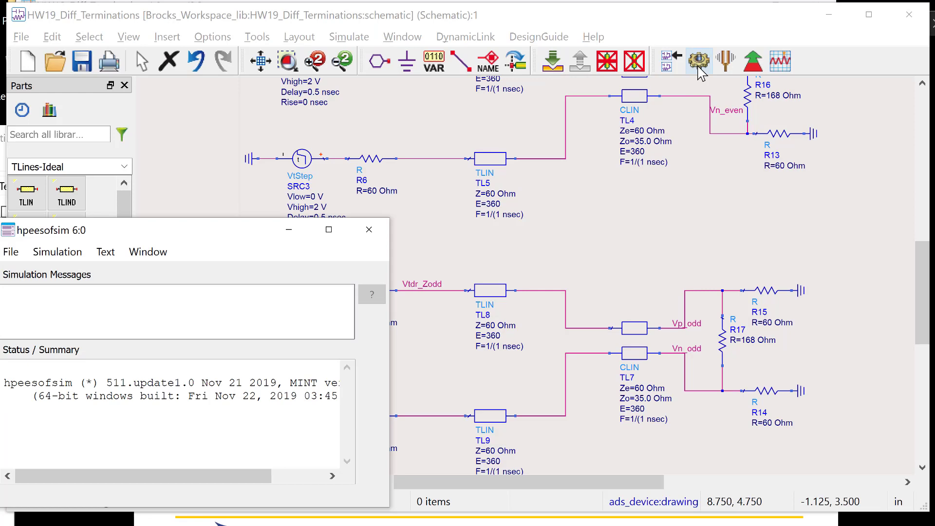
{"action": "key", "text": "alt+Tab"}
{"action": "key", "text": "alt+shift+Tab"}
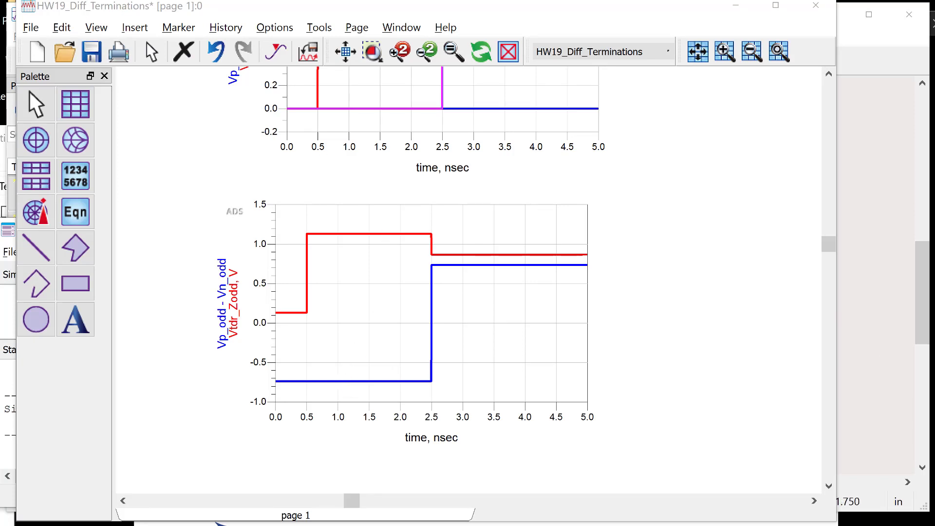
{"action": "scroll", "coordinate": [439, 278], "scroll_direction": "up", "scroll_amount": 3}
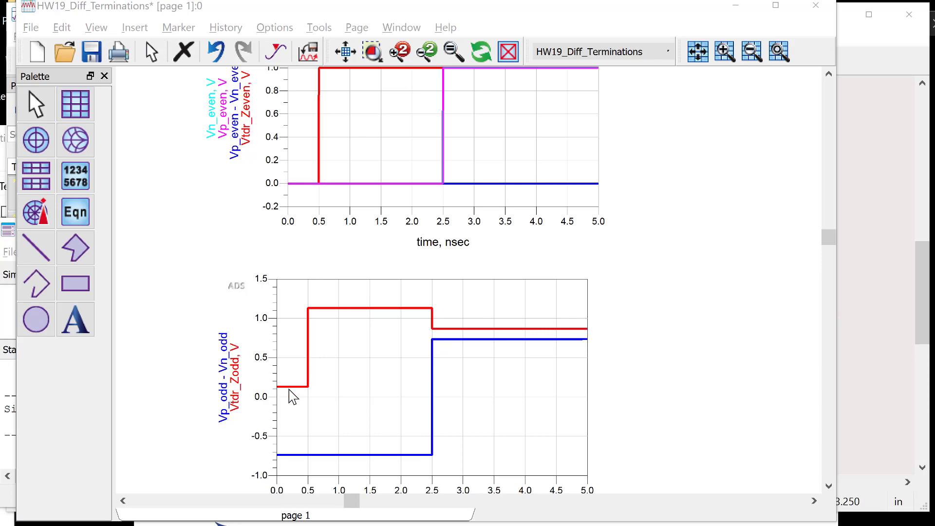
- Return to the schematic and set the odd-mode source resistor R9 and input line TL8 to 35 Ohm
{"action": "left_click", "coordinate": [878, 235]}
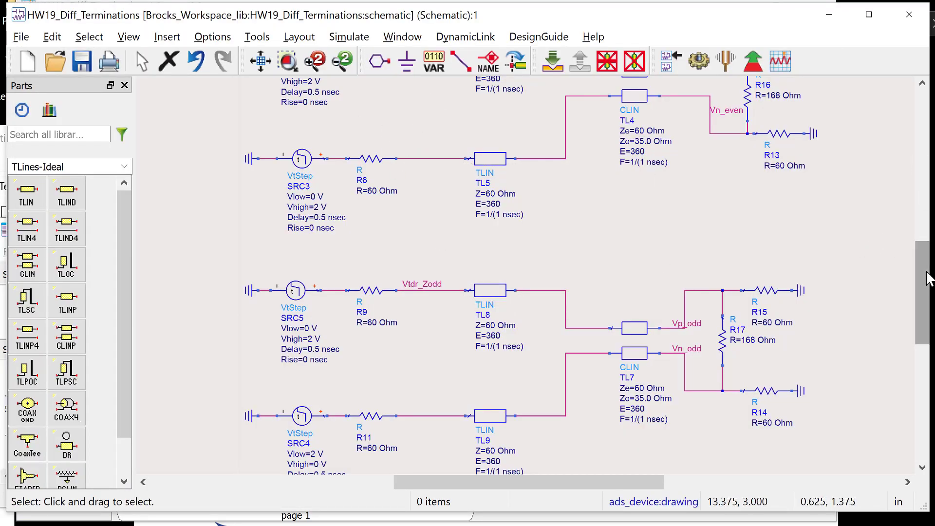
{"action": "scroll", "coordinate": [927, 267], "scroll_direction": "up", "scroll_amount": 2}
{"action": "left_click_drag", "start_coordinate": [927, 259], "coordinate": [926, 256]}
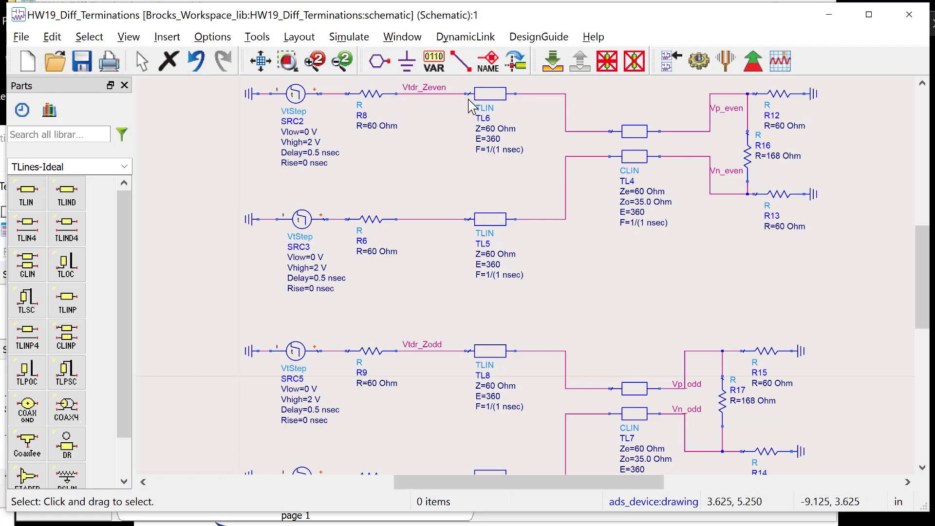
{"action": "left_click_drag", "start_coordinate": [923, 252], "coordinate": [923, 280]}
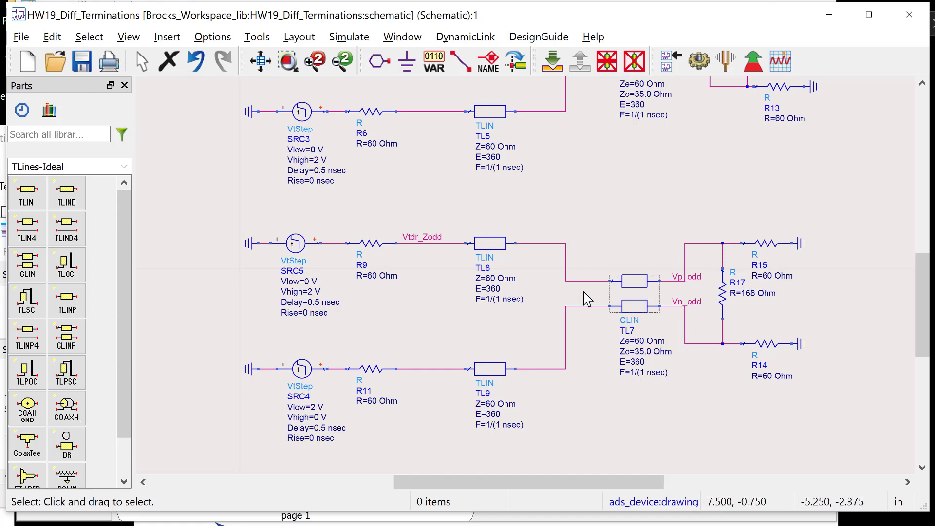
{"action": "double_click", "coordinate": [374, 280]}
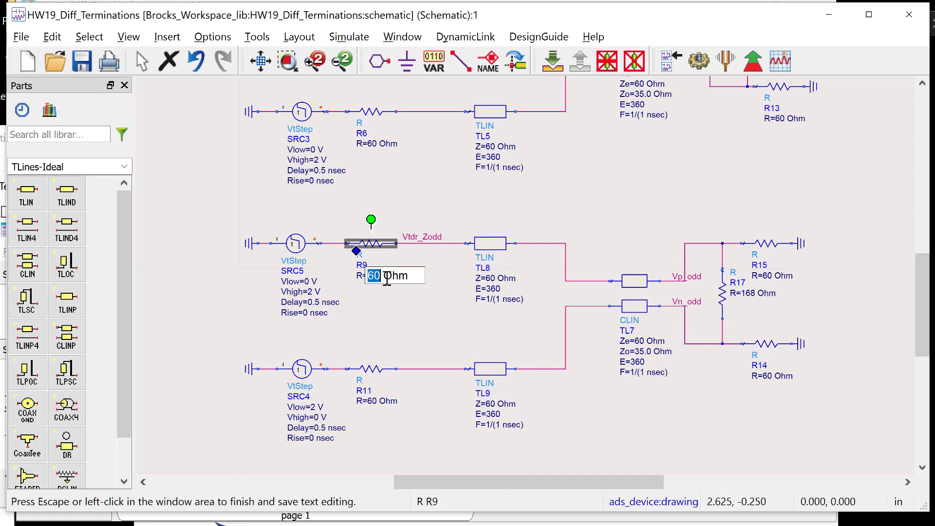
{"action": "type", "text": "35"}
{"action": "left_click", "coordinate": [492, 279]}
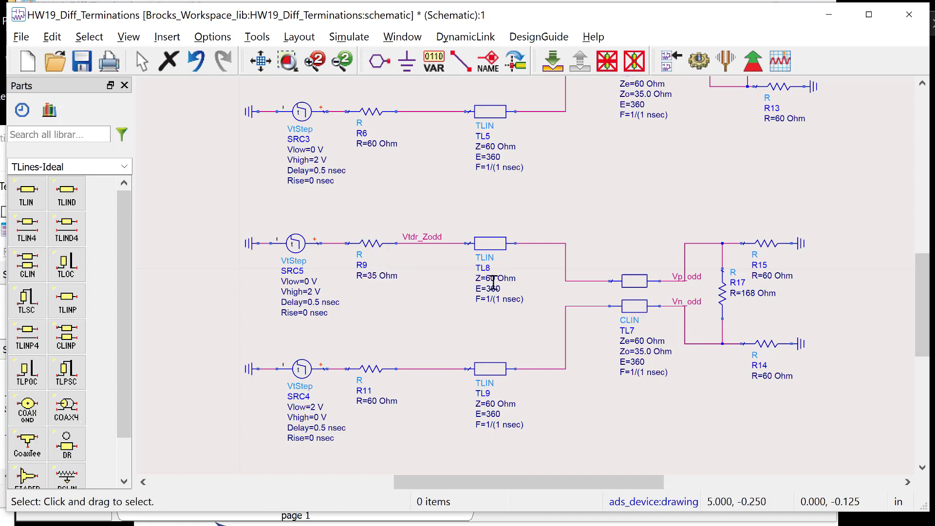
{"action": "double_click", "coordinate": [492, 278]}
{"action": "type", "text": "35"}
- Set the odd-mode source resistor R11 and input line TL9 to 35 Ohm
{"action": "left_click", "coordinate": [373, 402]}
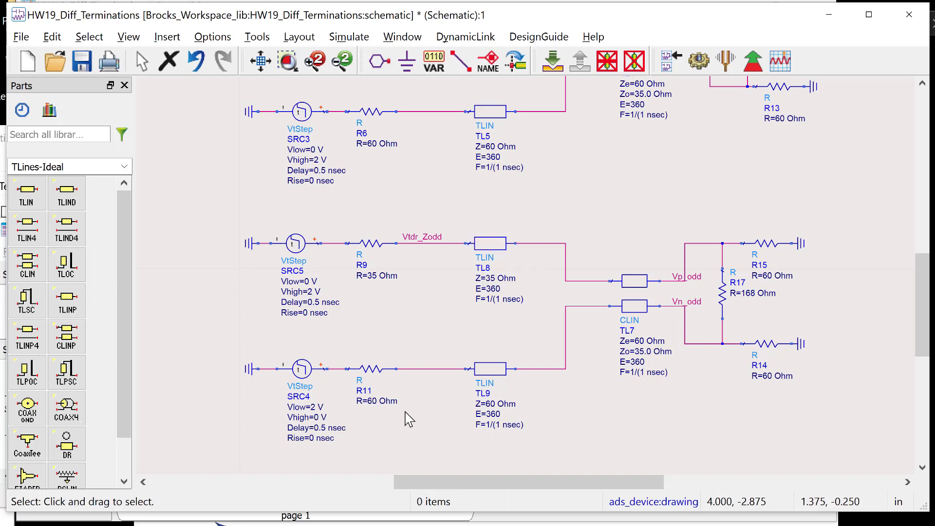
{"action": "type", "text": "5 Ohm"}
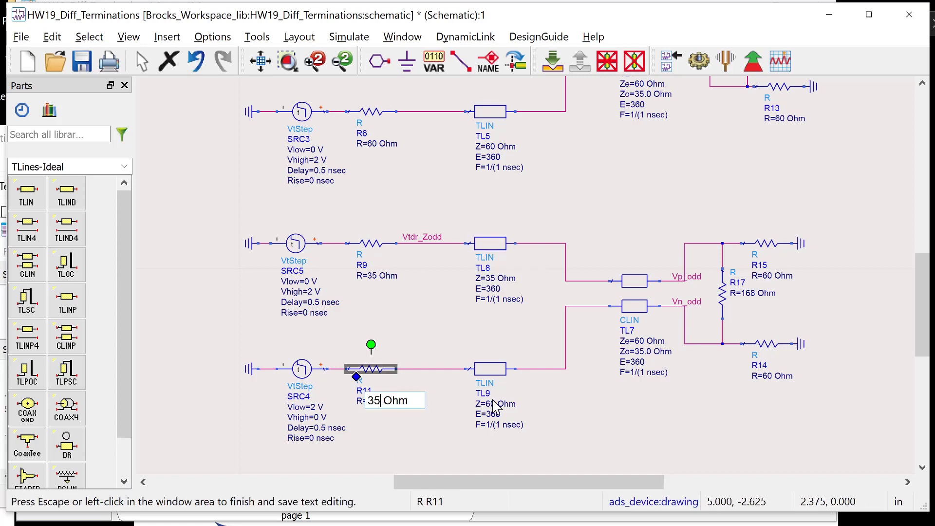
{"action": "left_click", "coordinate": [495, 404]}
{"action": "left_click", "coordinate": [490, 404]}
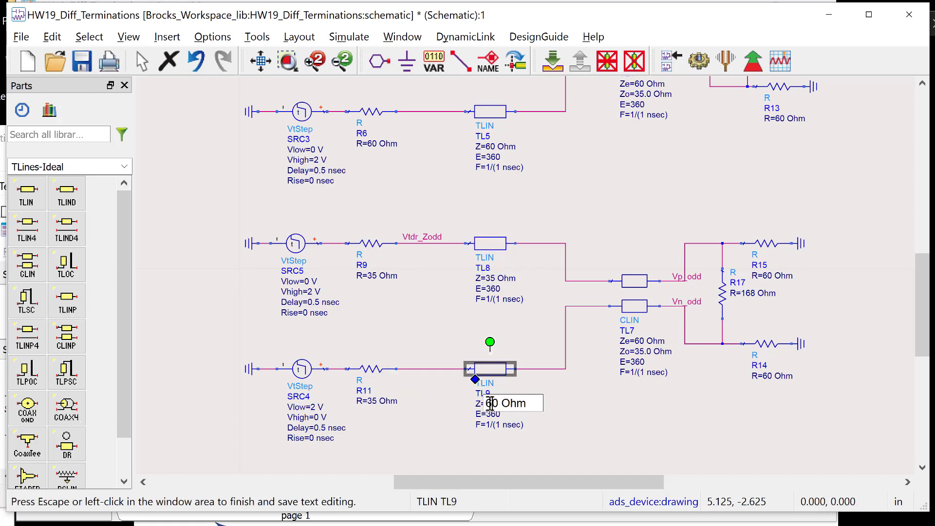
{"action": "double_click", "coordinate": [492, 404]}
{"action": "key", "text": "BackSpace"}
{"action": "type", "text": "35"}
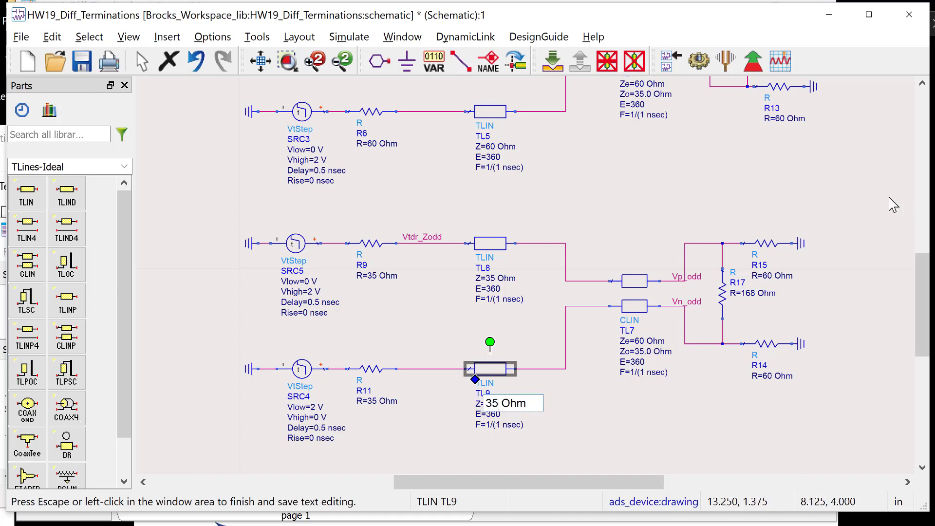
{"action": "left_click", "coordinate": [877, 207]}
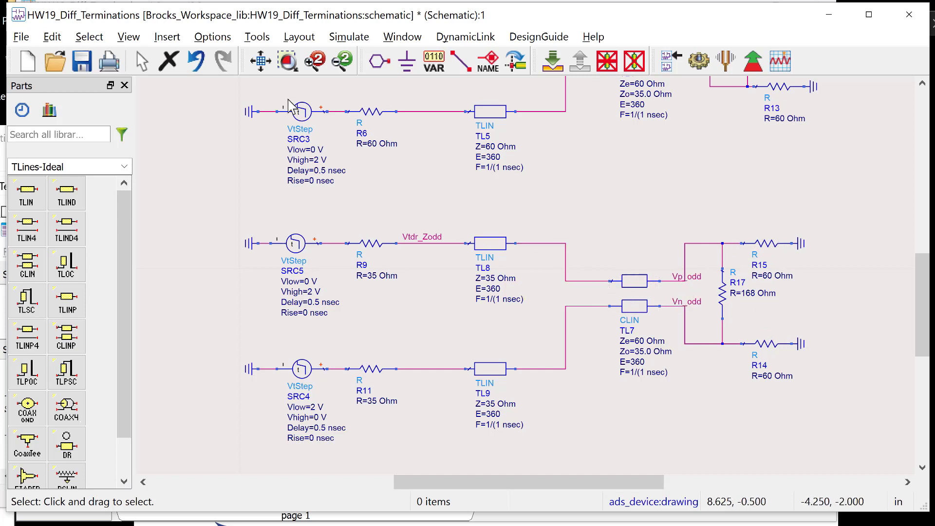
- Save the schematic, rerun the simulation and review the updated even- and odd-mode plots
{"action": "left_click", "coordinate": [82, 73]}
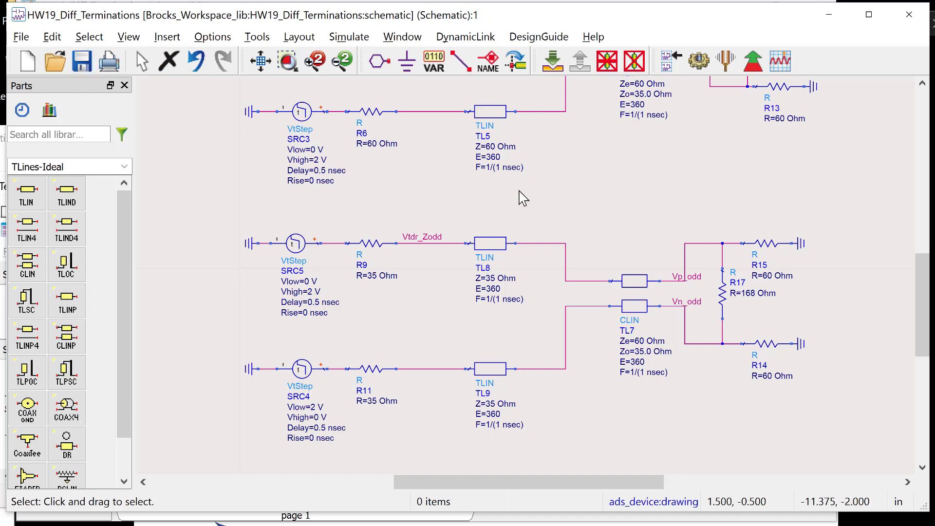
{"action": "left_click", "coordinate": [699, 61]}
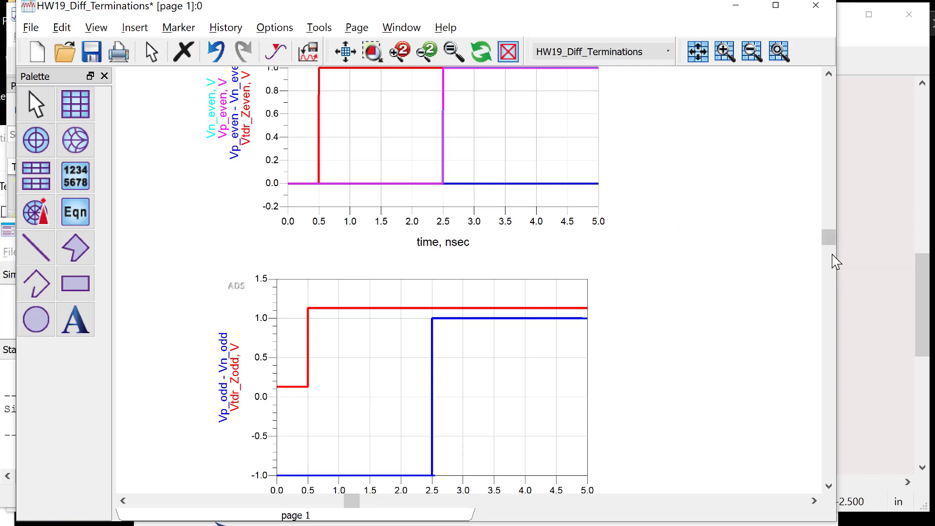
{"action": "scroll", "coordinate": [831, 246], "scroll_direction": "up", "scroll_amount": 1}
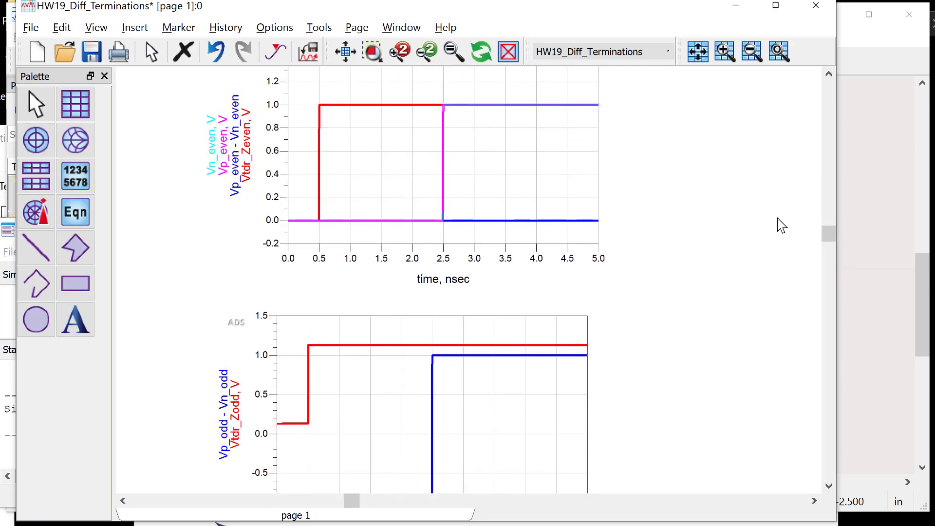
- Return to the schematic and compare the even- and odd-mode circuits, including their sources, coupled lines and Π terminations
{"action": "left_click", "coordinate": [872, 239]}
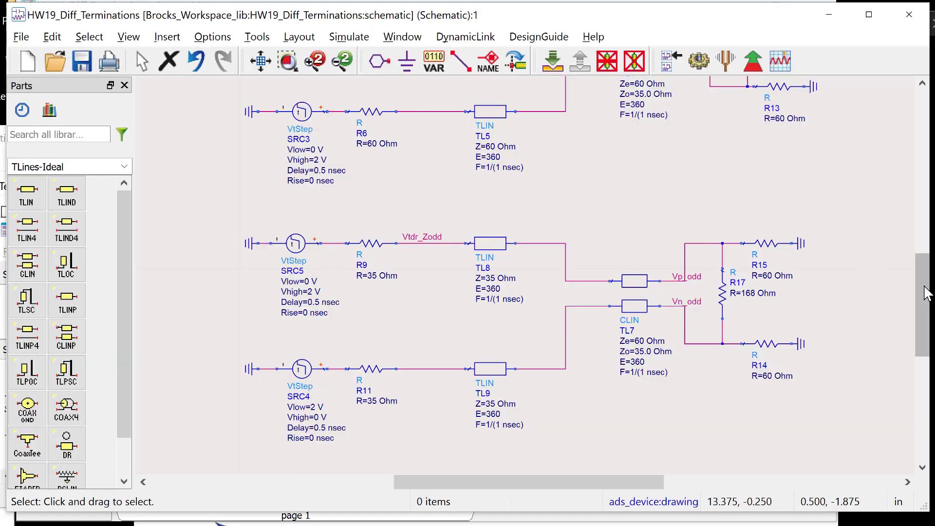
{"action": "scroll", "coordinate": [923, 275], "scroll_direction": "up", "scroll_amount": 1}
{"action": "scroll", "coordinate": [923, 275], "scroll_direction": "up", "scroll_amount": 1}
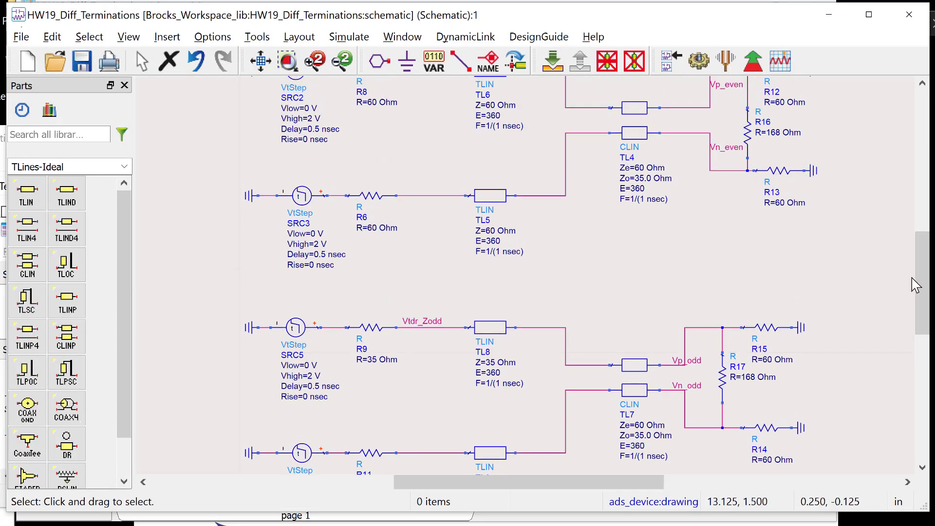
{"action": "scroll", "coordinate": [923, 275], "scroll_direction": "up", "scroll_amount": 4}
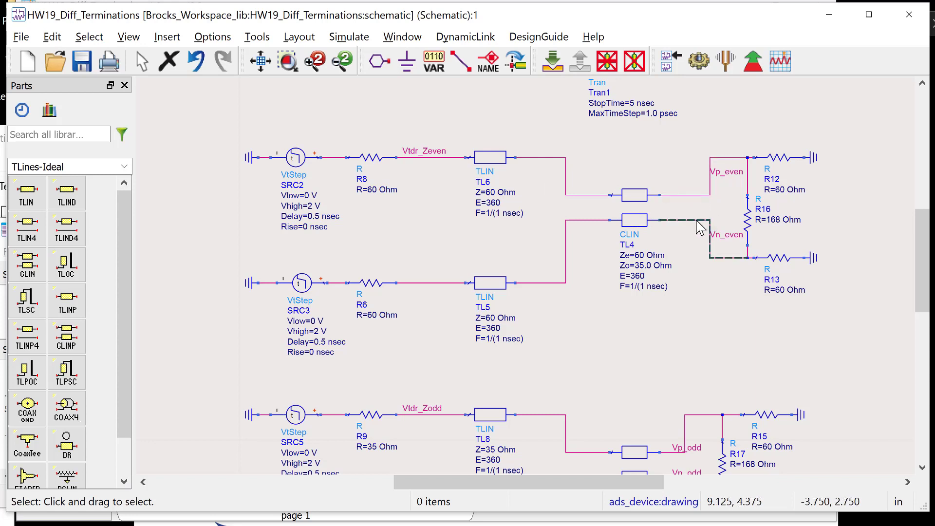
{"action": "left_click_drag", "start_coordinate": [922, 251], "coordinate": [924, 297]}
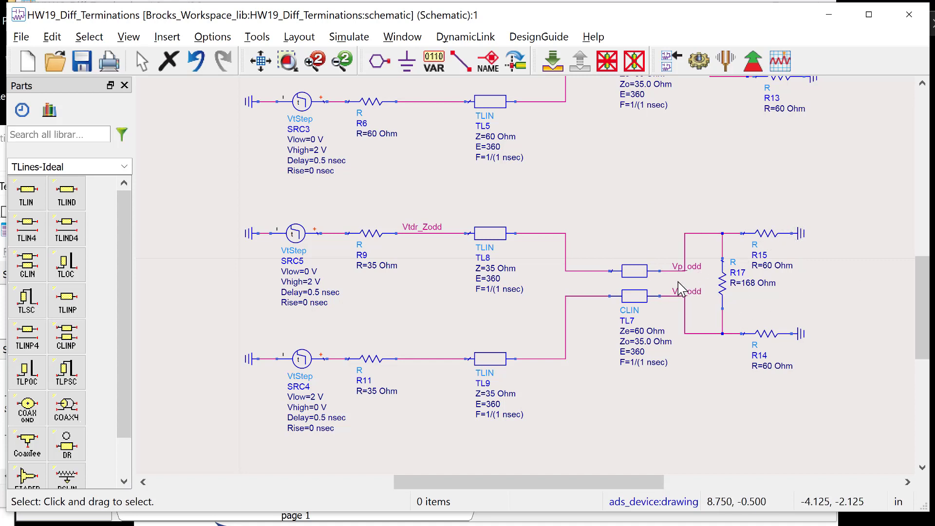
{"action": "scroll", "coordinate": [928, 311], "scroll_direction": "up", "scroll_amount": 2}
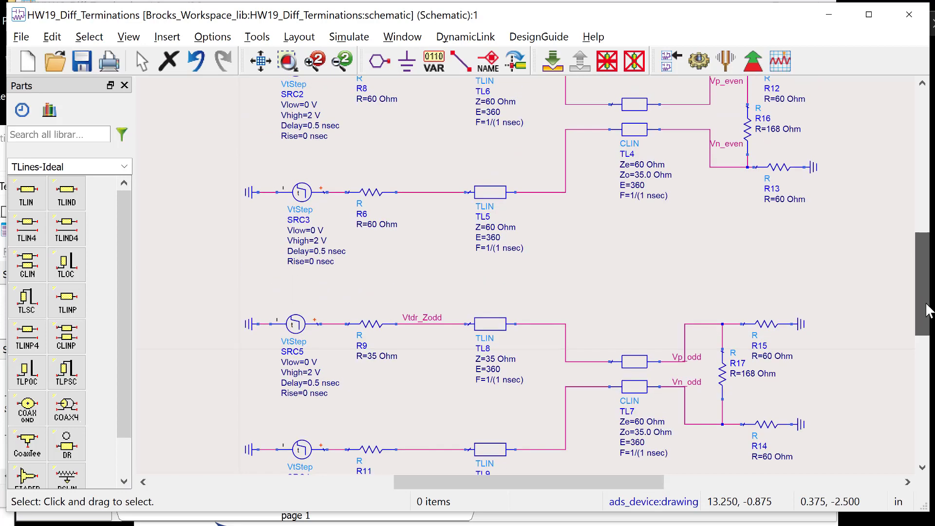
{"action": "scroll", "coordinate": [662, 317], "scroll_direction": "down", "scroll_amount": 1}
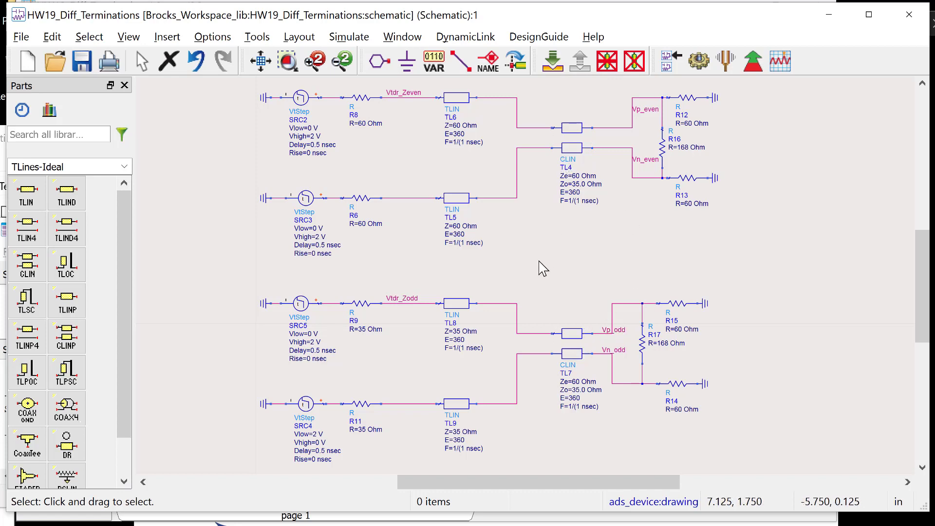
{"action": "left_click_drag", "start_coordinate": [923, 300], "coordinate": [916, 307]}
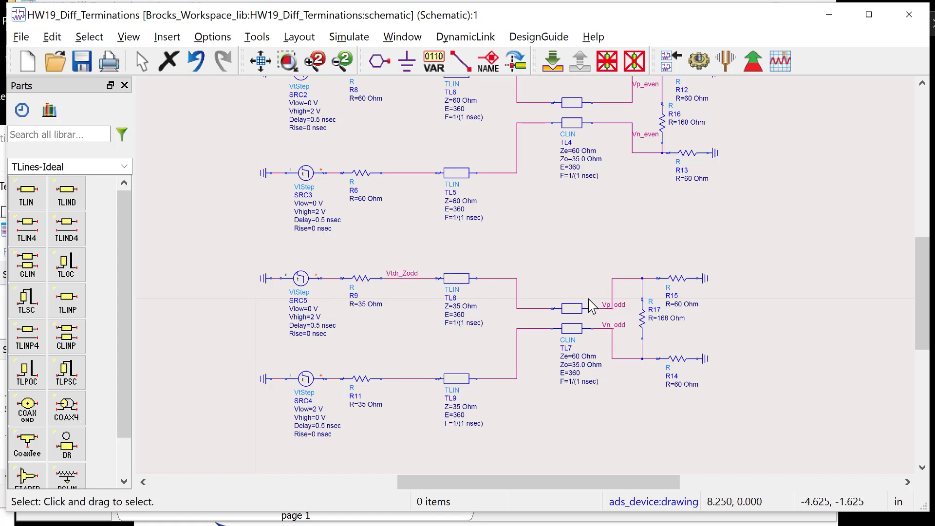
{"action": "scroll", "coordinate": [916, 272], "scroll_direction": "up", "scroll_amount": 3}
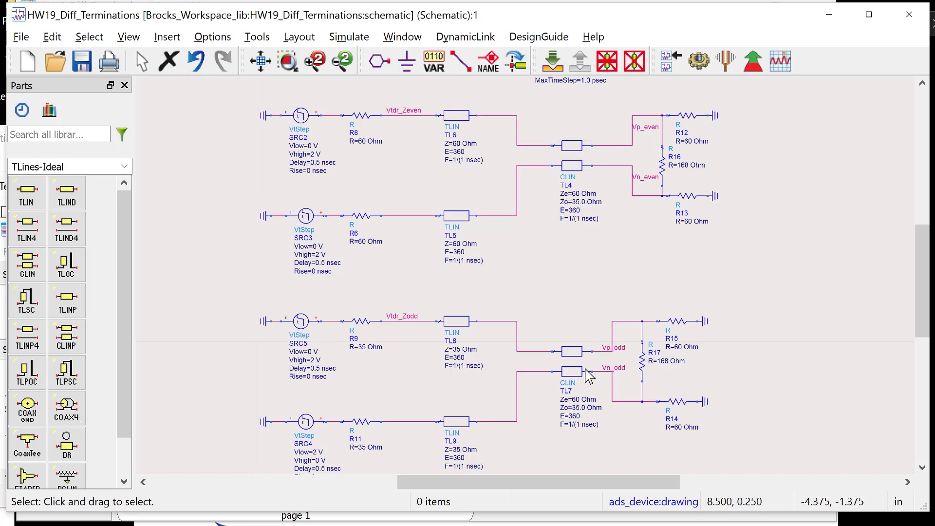
- Switch to the PowerPoint slide show and review the Π termination network and its R1 and R2 formulas
{"action": "key", "text": "alt+Tab"}
{"action": "key", "text": "alt+Tab"}
{"action": "key", "text": "alt+shift+Tab"}
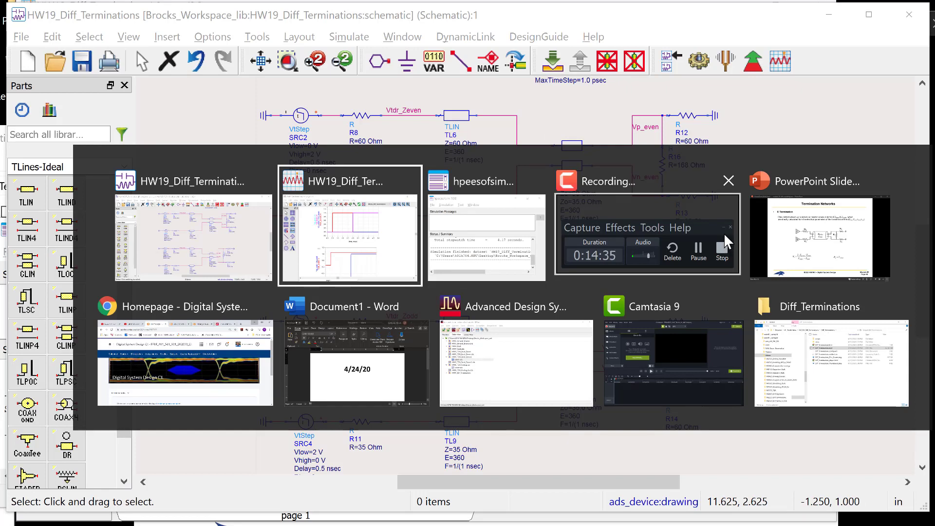
{"action": "key", "text": "alt+Tab"}
{"action": "key", "text": "alt+Tab"}
{"action": "key", "text": "alt+Tab"}
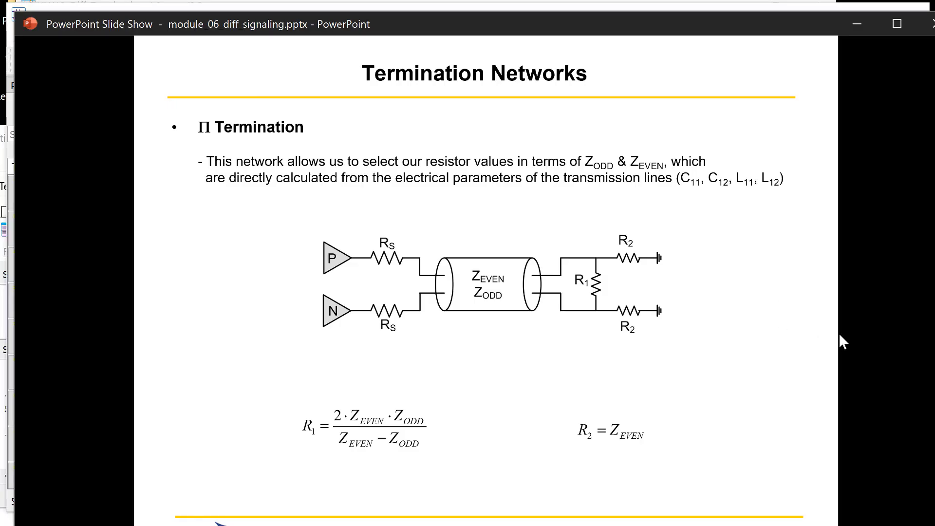